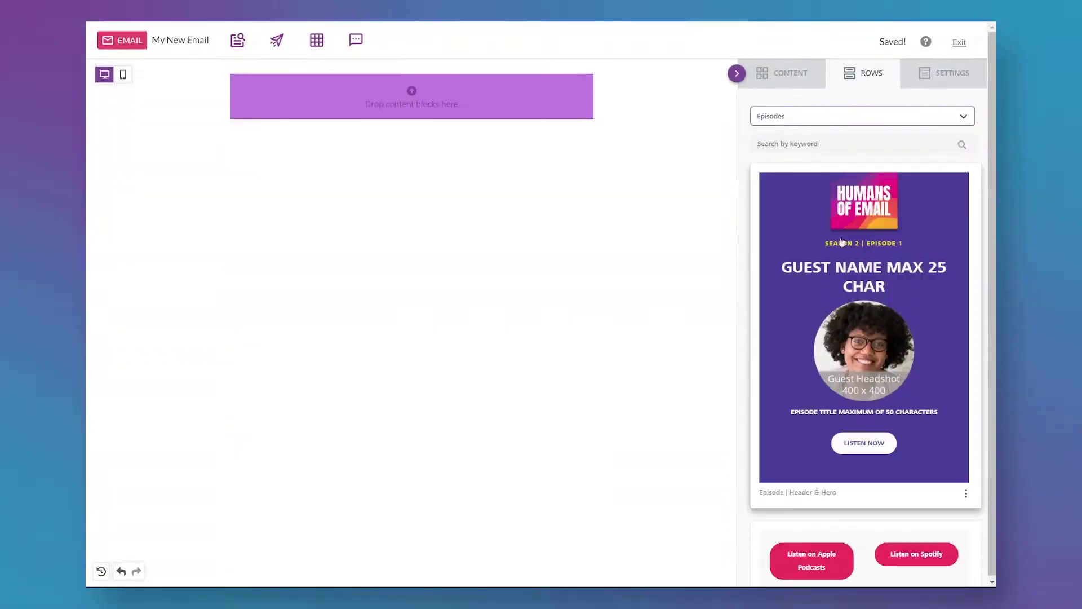
Add the Episodes header and hero row, then the Global headline and copy row below it.
left_click_drag(842, 186, 517, 98)
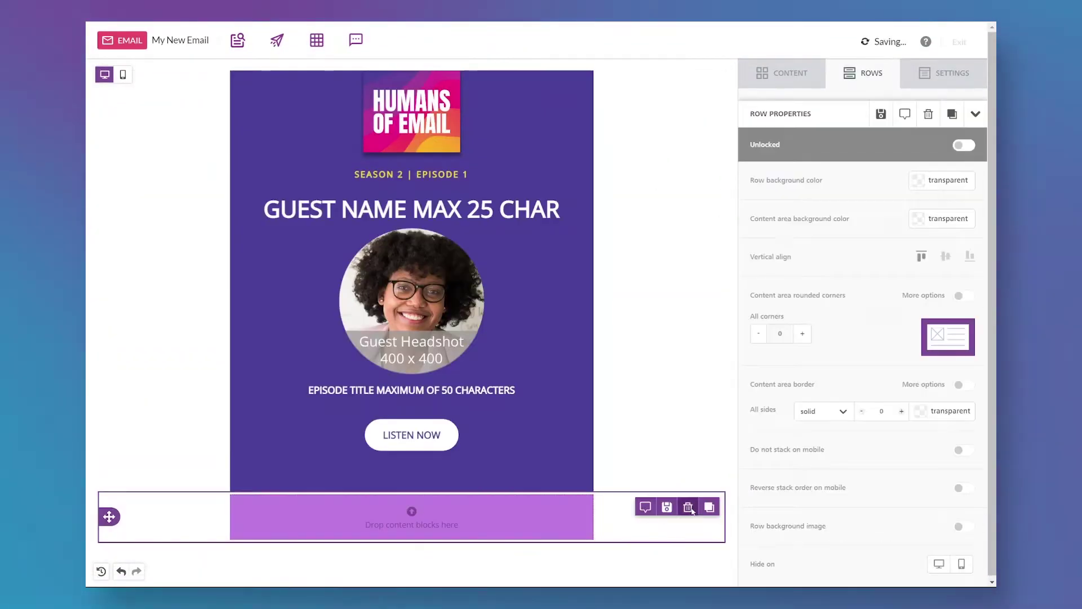
left_click(862, 116)
left_click(868, 193)
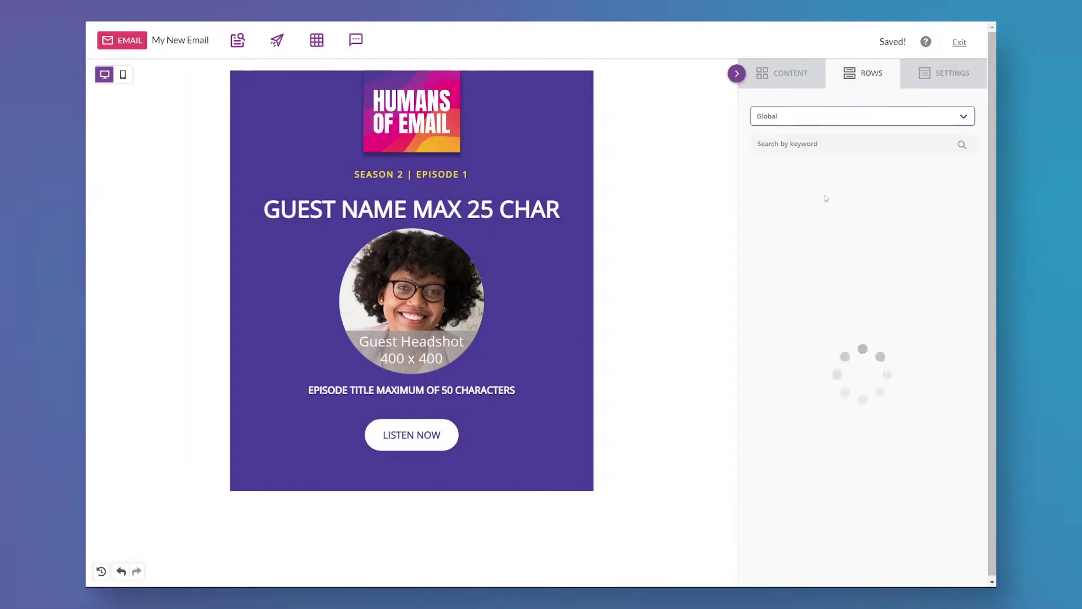
scroll(856, 412, "down", 5)
left_click_drag(856, 412, 617, 484)
Add the Global footer row below the buttons.
left_click(862, 115)
left_click(868, 175)
scroll(672, 361, "down", 5)
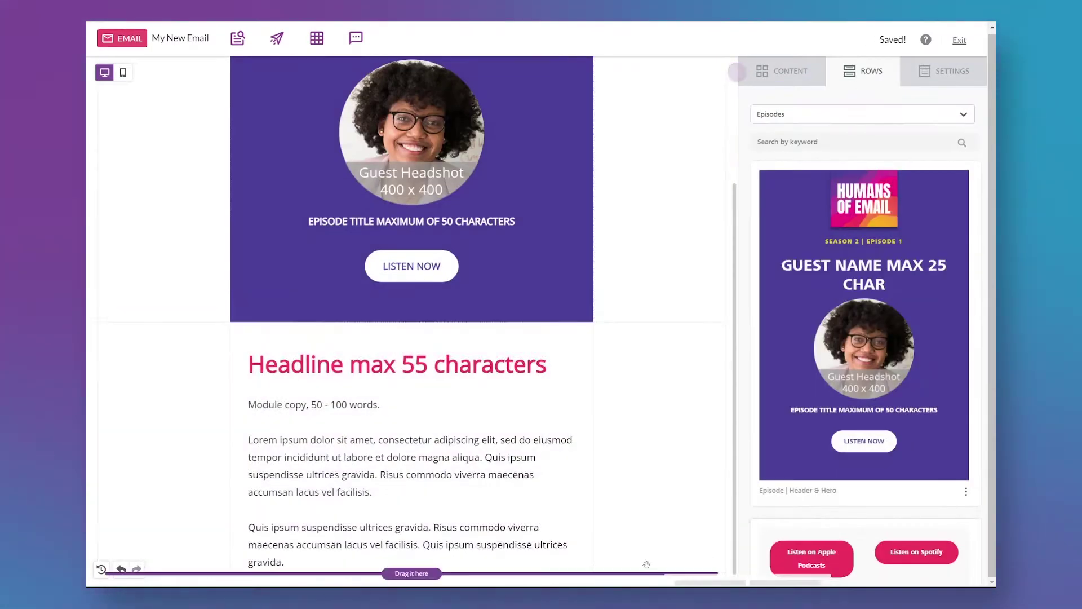
left_click(840, 115)
left_click(769, 192)
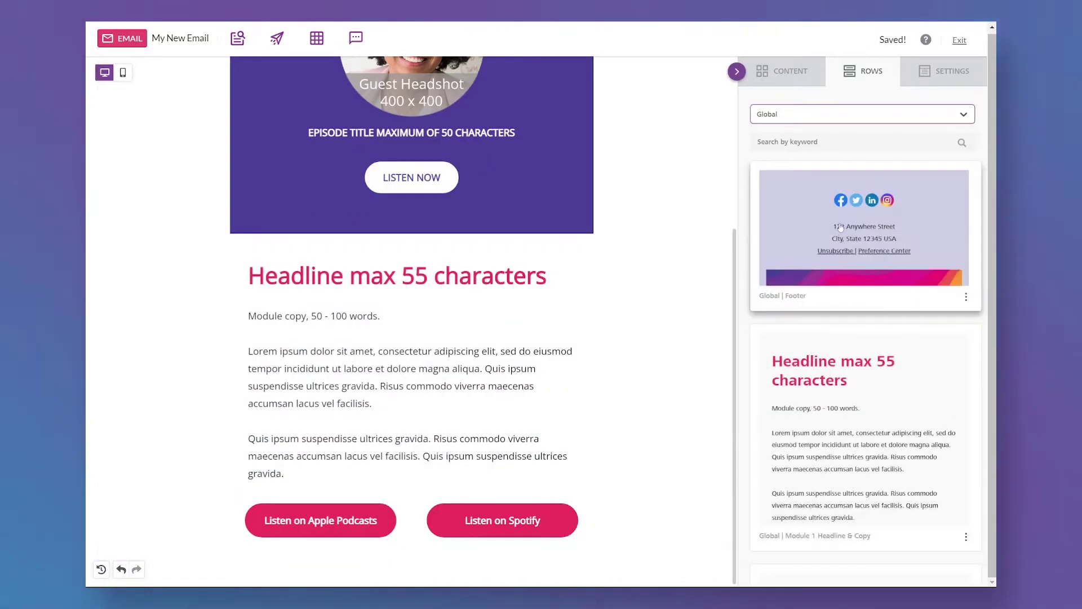
left_click_drag(864, 237, 622, 411)
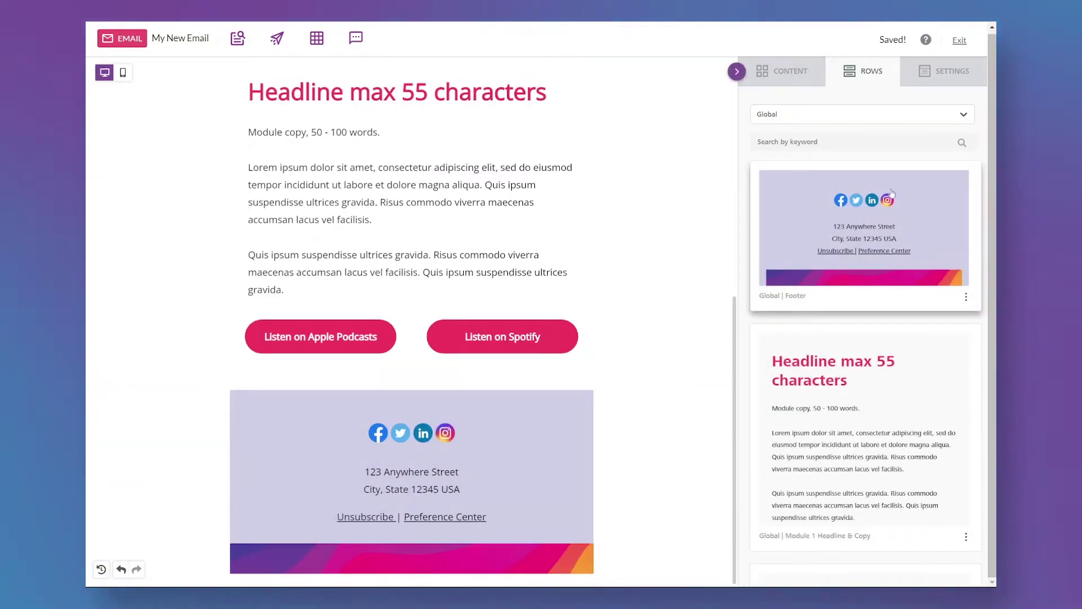
Add the Episodes Sponsor Ad row below the buttons, plus another Global saved row.
left_click(842, 115)
left_click(842, 176)
scroll(864, 338, "down", 5)
left_click_drag(865, 480, 621, 412)
left_click(845, 115)
left_click(848, 195)
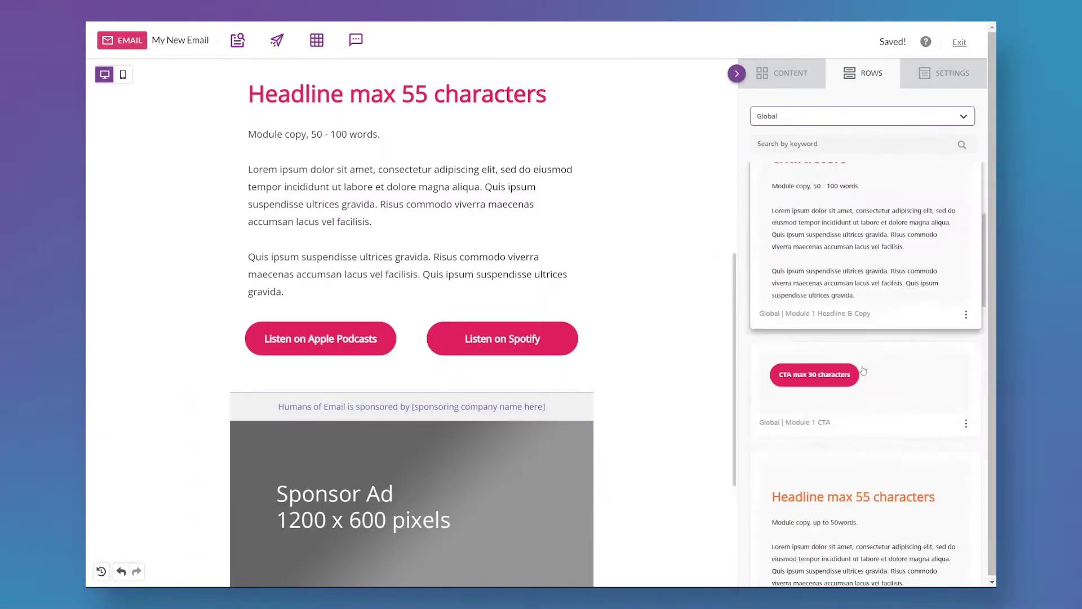
scroll(864, 338, "down", 3)
scroll(696, 321, "down", 2)
scroll(697, 321, "down", 2)
left_click_drag(840, 389, 620, 423)
scroll(581, 508, "up", 7)
scroll(573, 493, "up", 4)
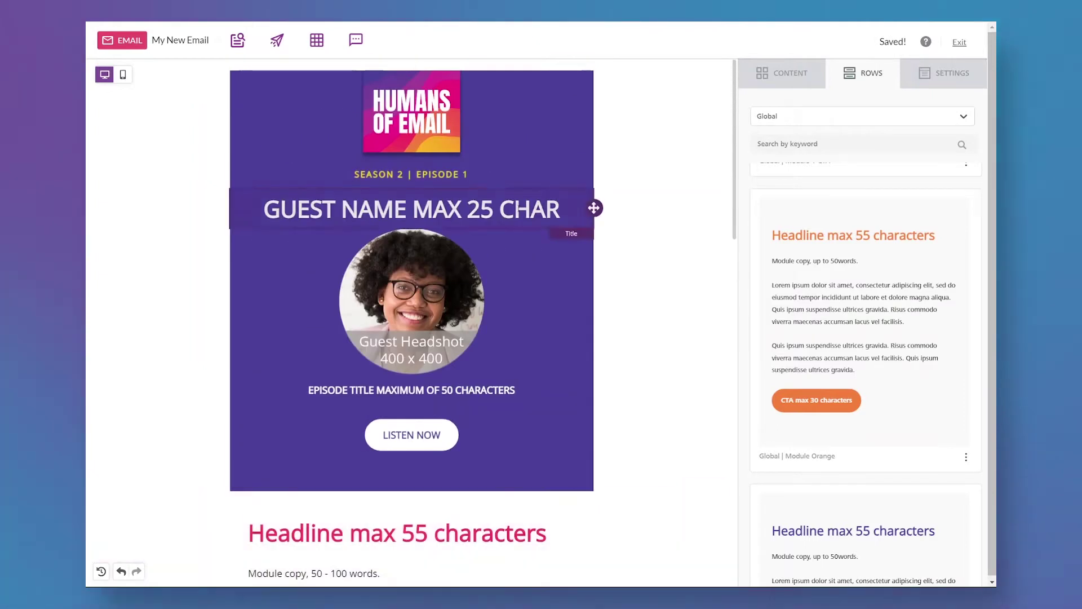
triple_click(517, 209)
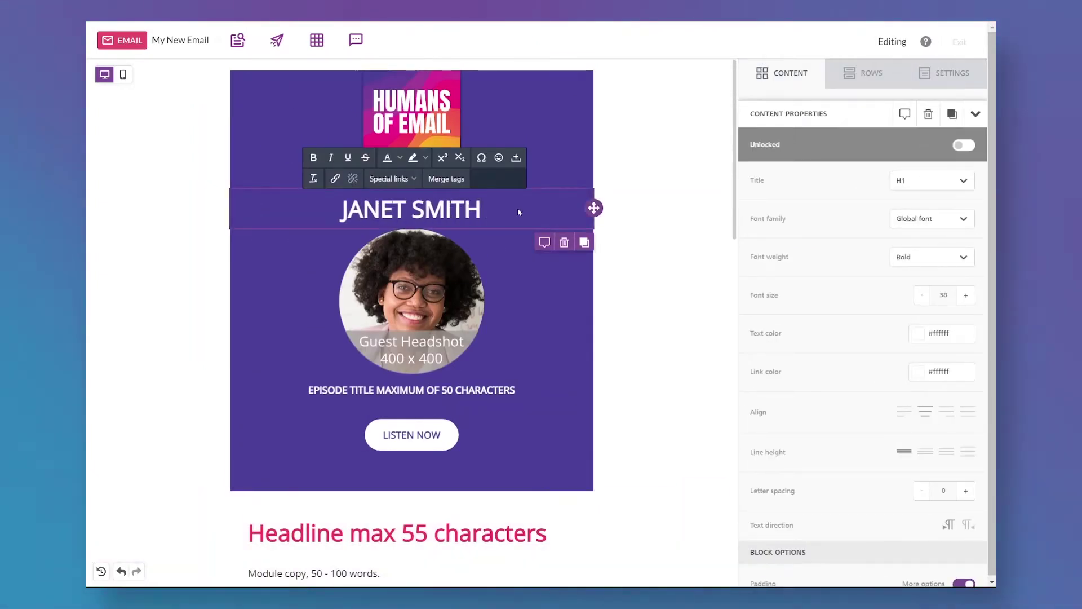
left_click(411, 299)
left_click(780, 331)
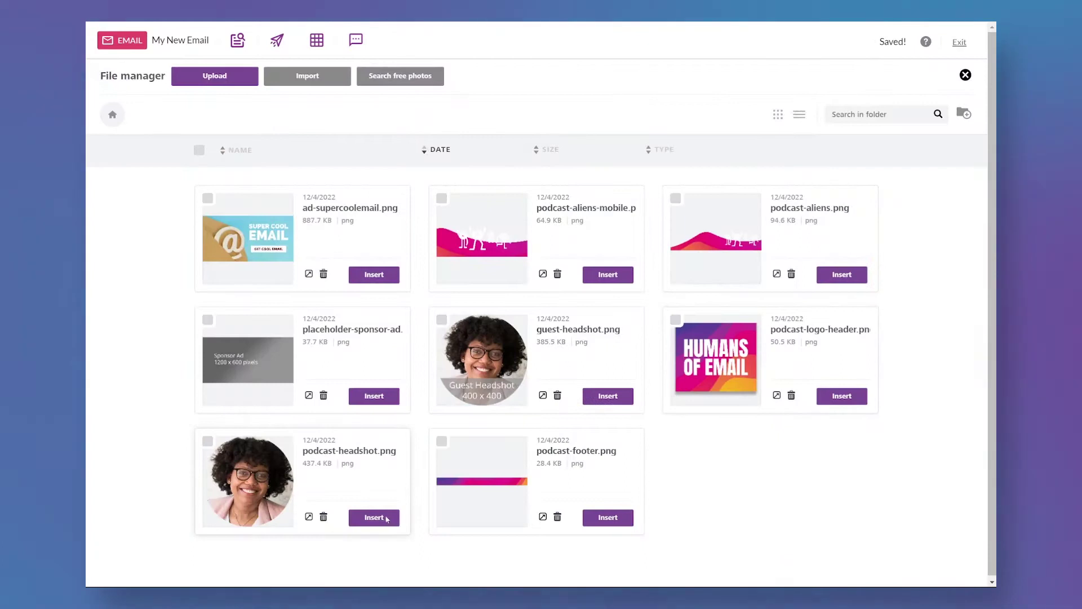
left_click(372, 517)
triple_click(411, 391)
type("ON CLIMBING ")
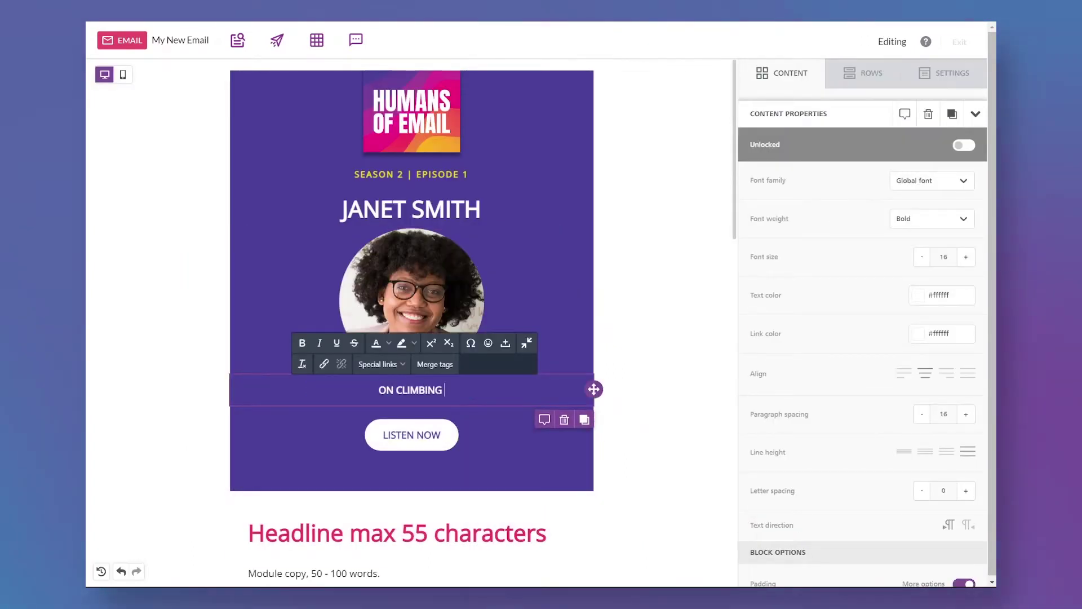
type("MOUNT FUJI & RESPONSIVE EMAIL FOR")
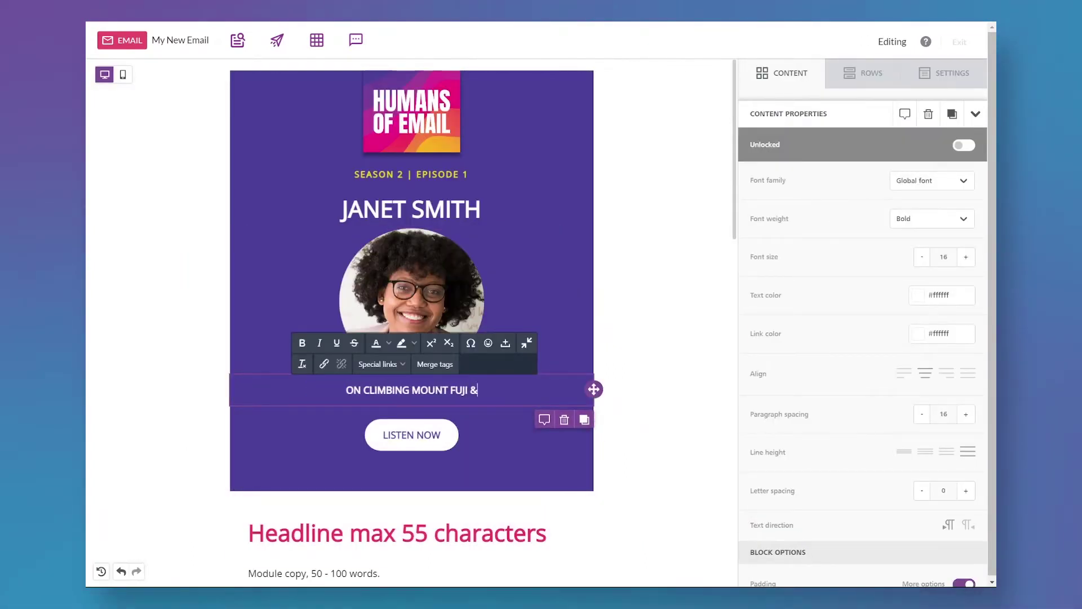
type(" ALL")
Replace the headline placeholder with 'jAanet is on top of the world'.
scroll(396, 307, "down", 4)
left_click(396, 307)
key("ctrl+a")
type("jAanet is on top of the world")
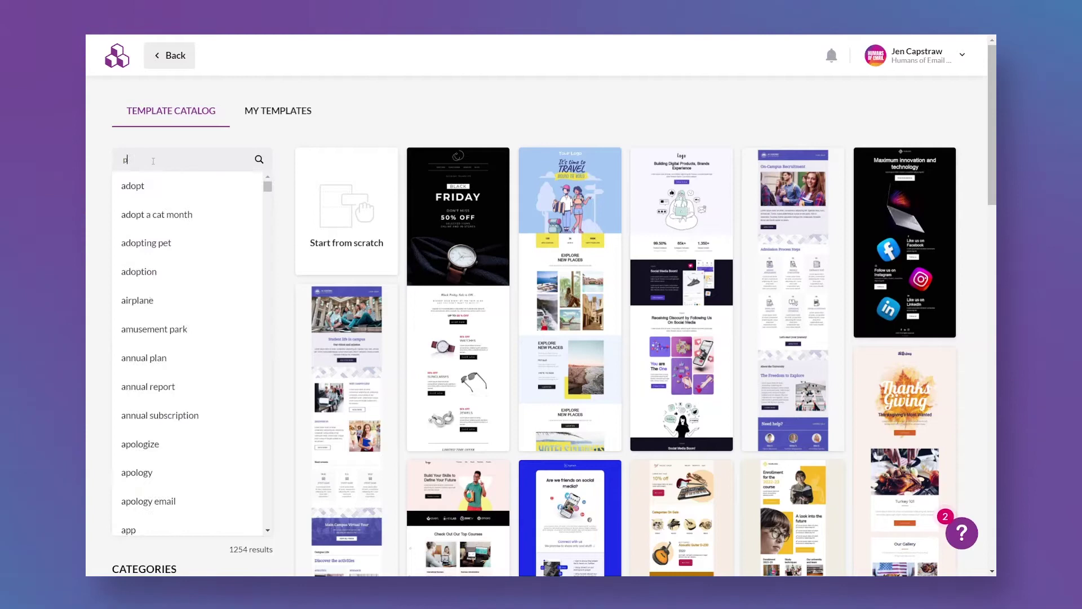
Open the microphone podcast template and replace its header logo with the HUMANS OF EMAIL logo.
key("Return")
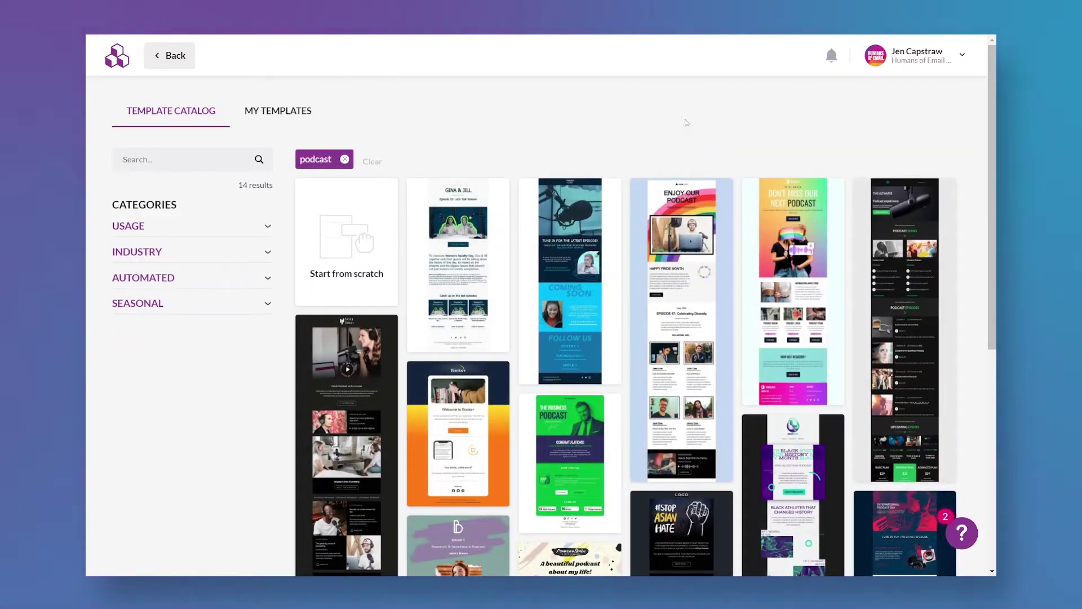
left_click(902, 339)
left_click(309, 107)
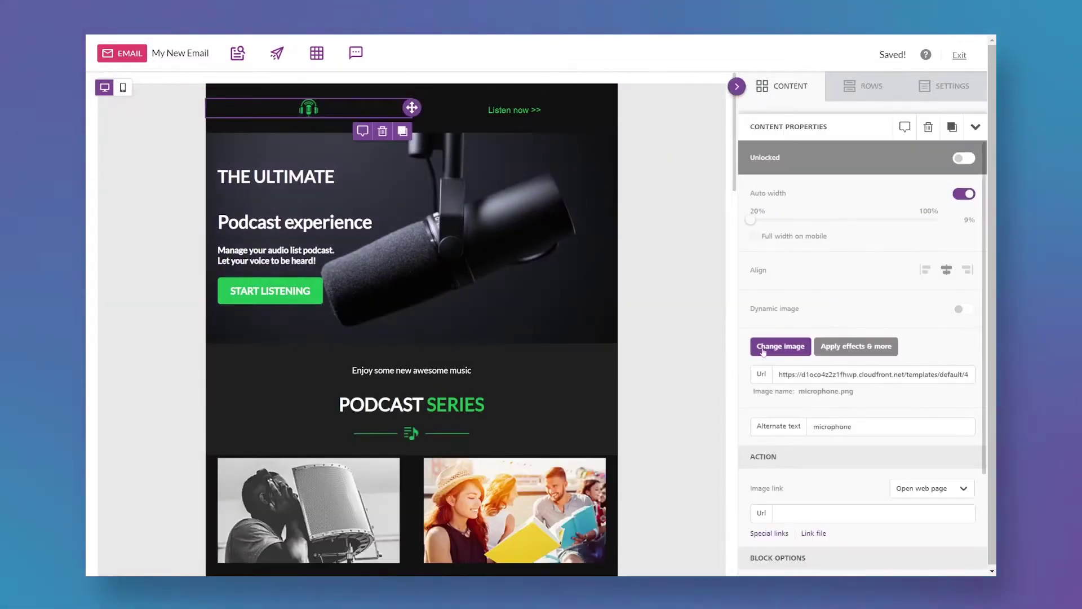
left_click(763, 348)
left_click(382, 288)
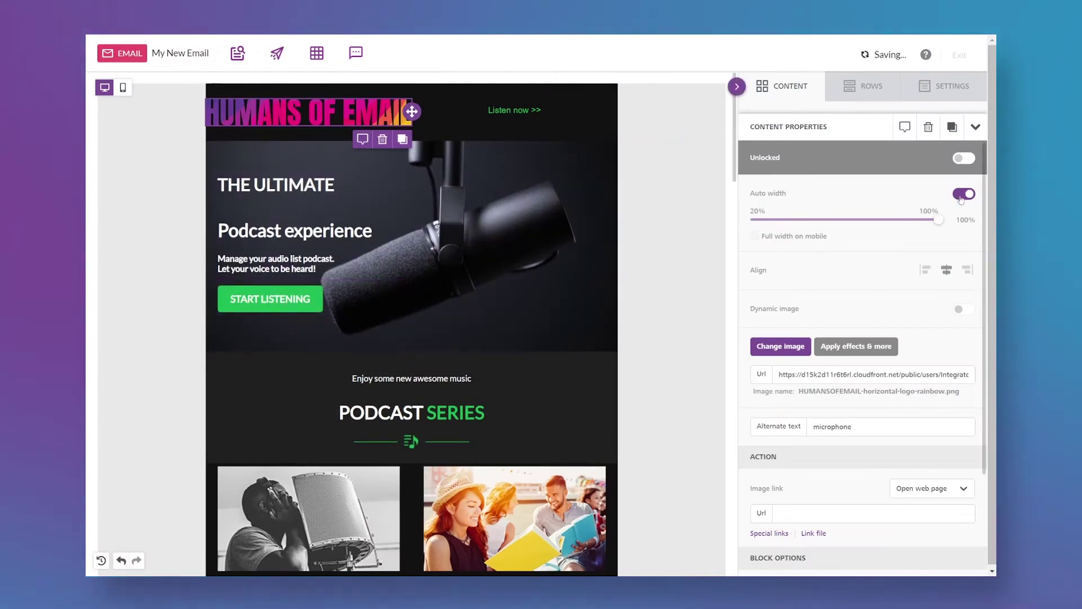
Narrow the header logo, then recolour the Listen now text and START LISTENING button.
left_click_drag(939, 220, 873, 220)
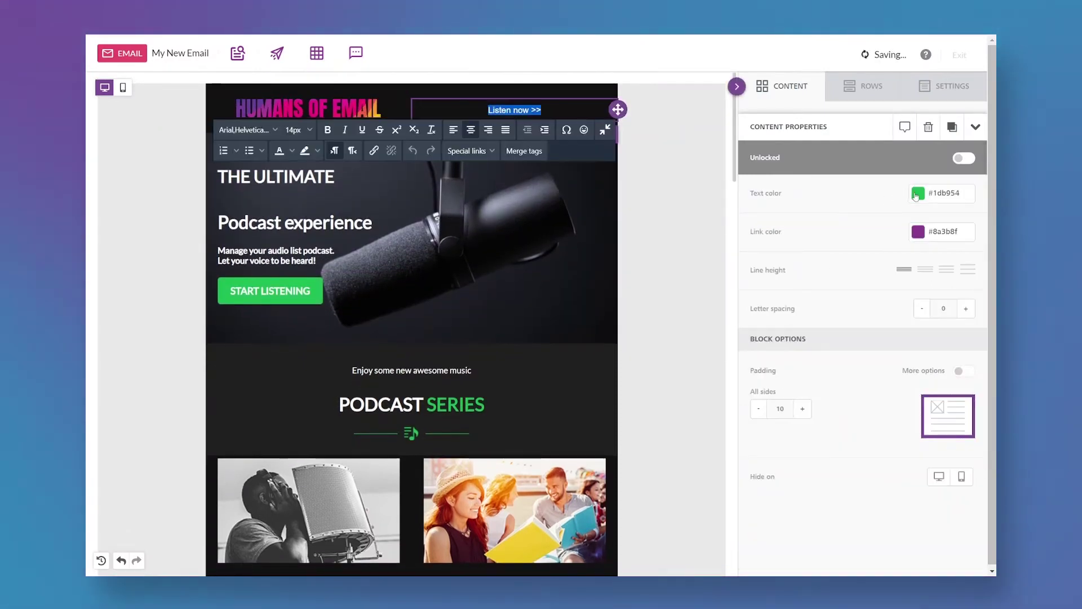
left_click(917, 194)
left_click(408, 286)
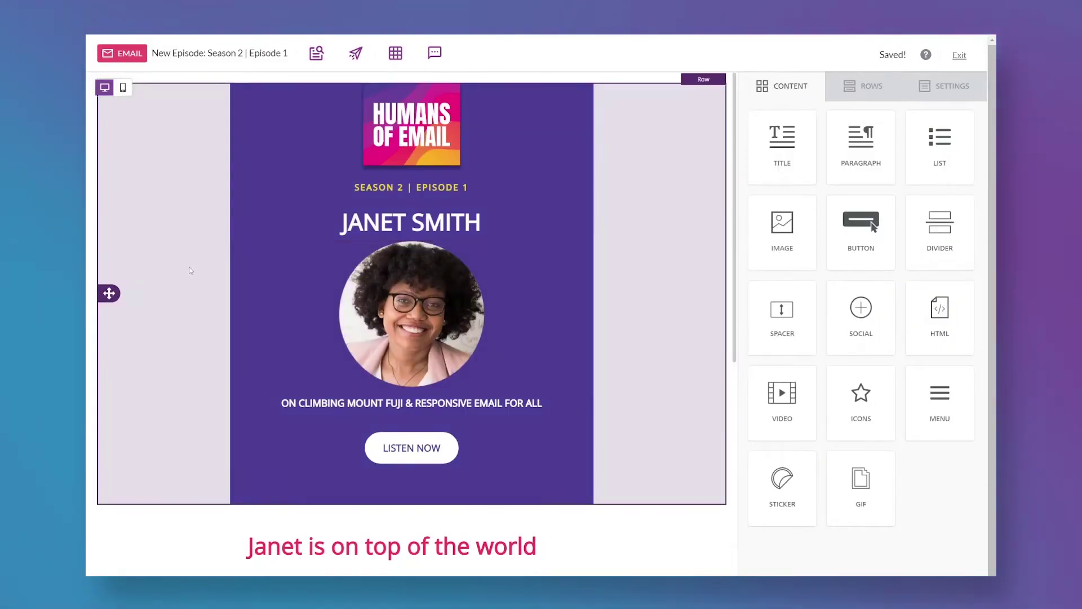
Scroll through the episode email from the guest hero down to the footer and back.
scroll(191, 270, "down", 6)
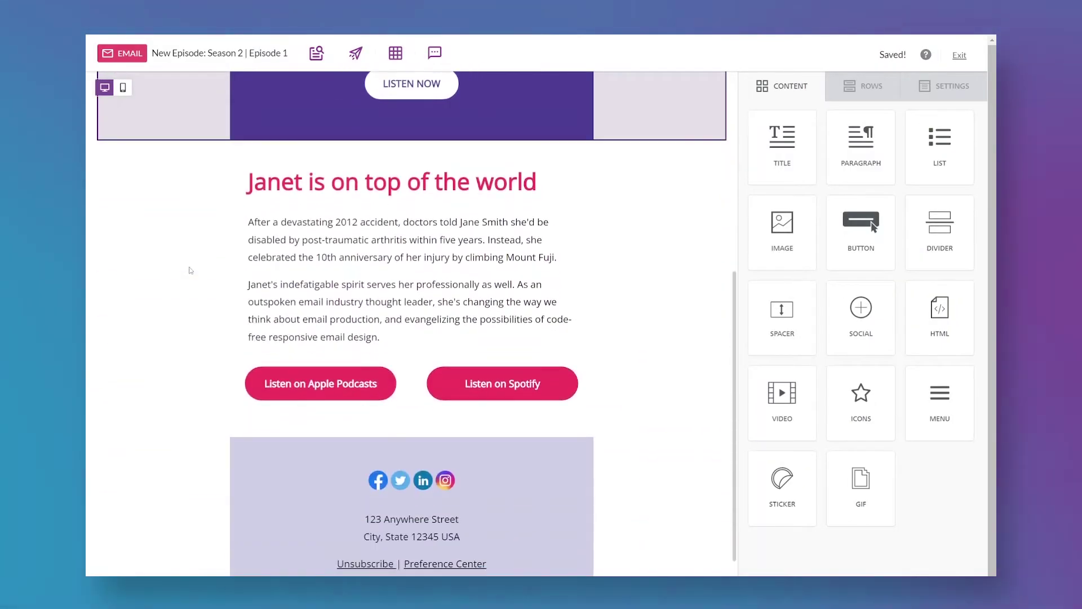
scroll(214, 287, "down", 2)
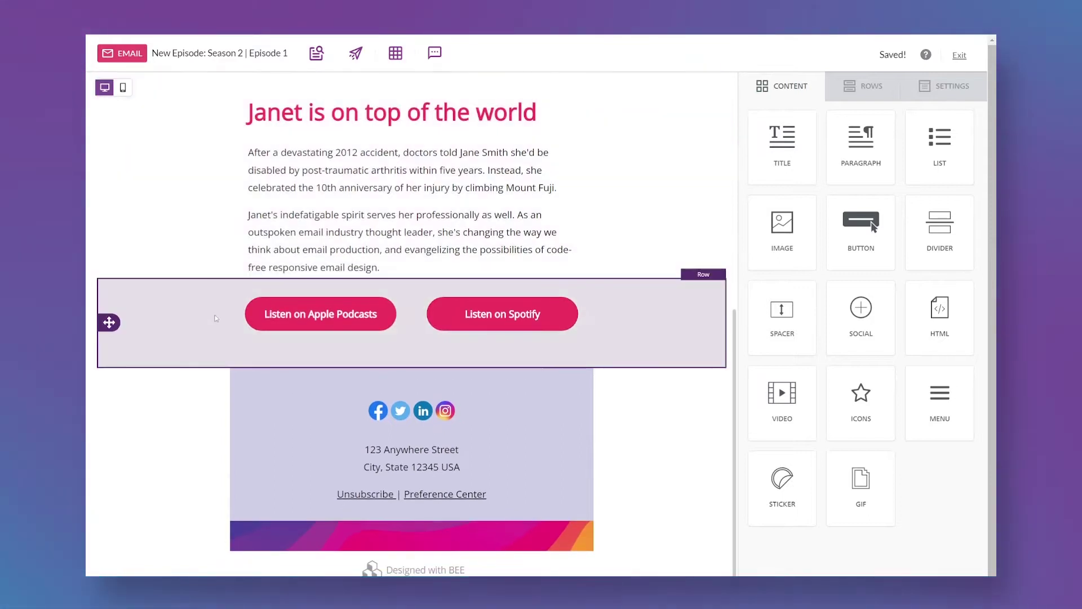
scroll(229, 413, "up", 10)
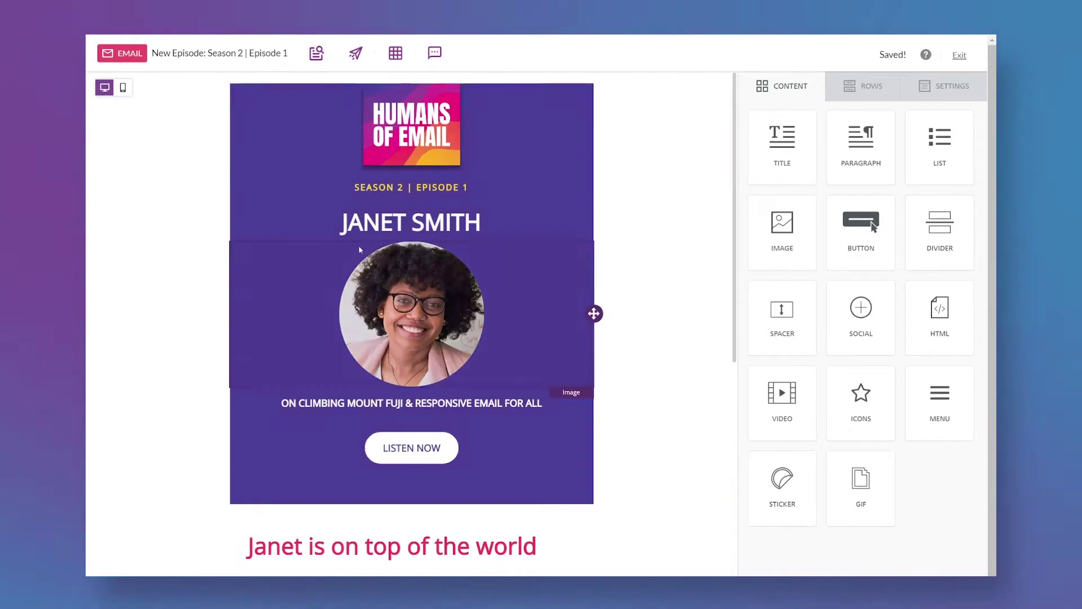
Preview the email at desktop size, then at mobile size, scrolling through each.
left_click(316, 54)
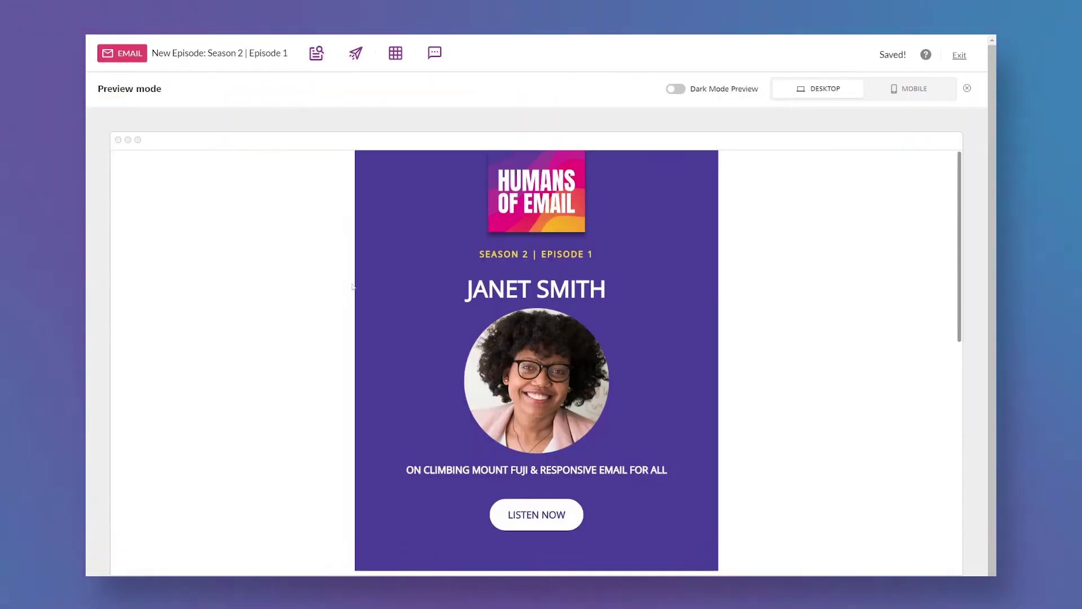
scroll(313, 291, "down", 10)
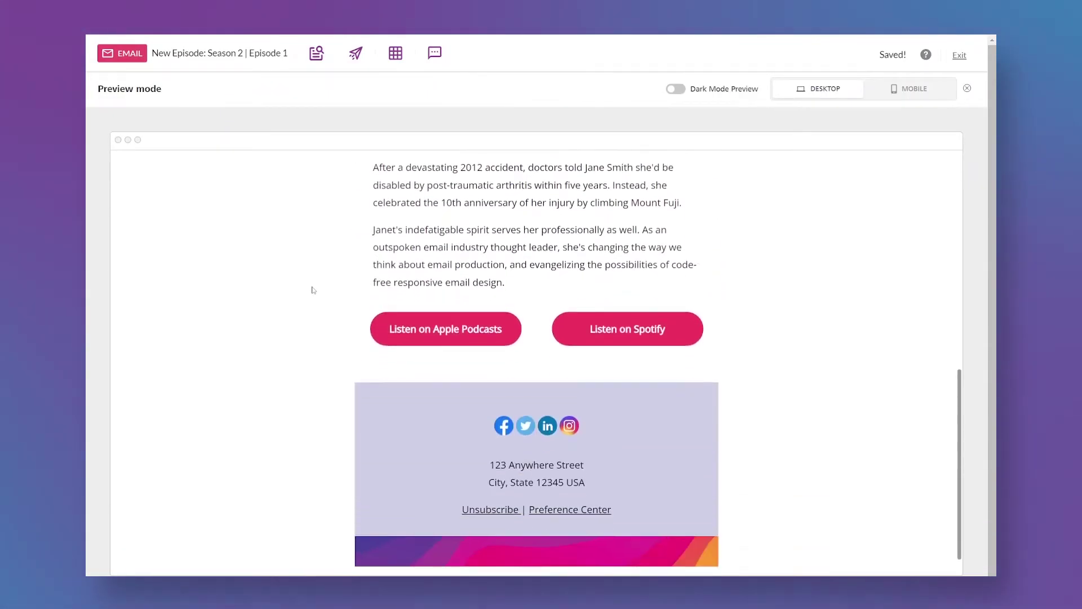
scroll(313, 290, "up", 10)
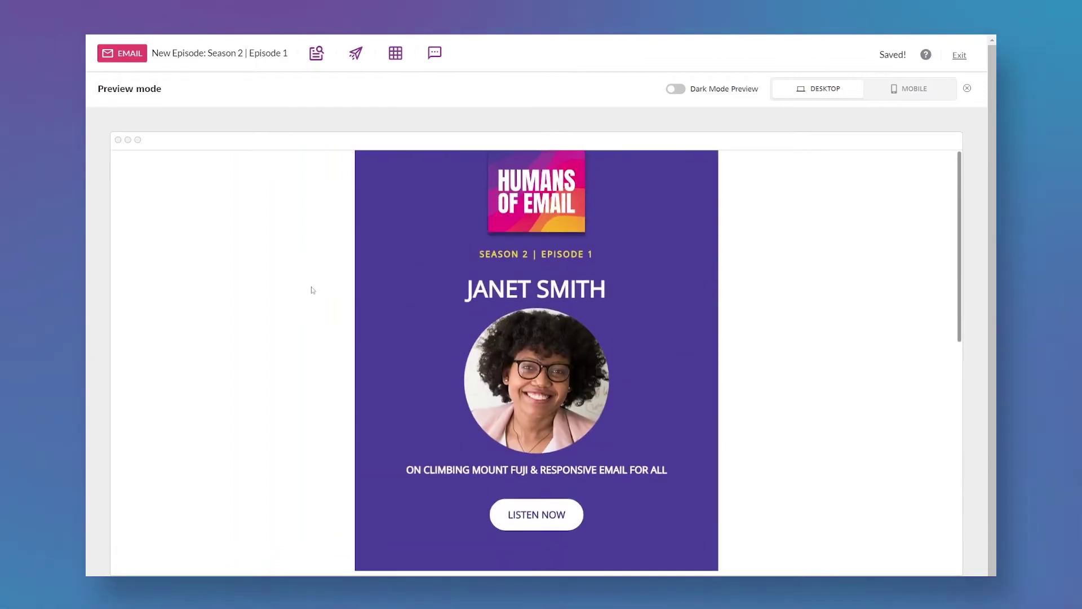
left_click(911, 91)
scroll(622, 256, "down", 10)
scroll(622, 259, "down", 3)
scroll(621, 260, "up", 8)
scroll(621, 256, "up", 5)
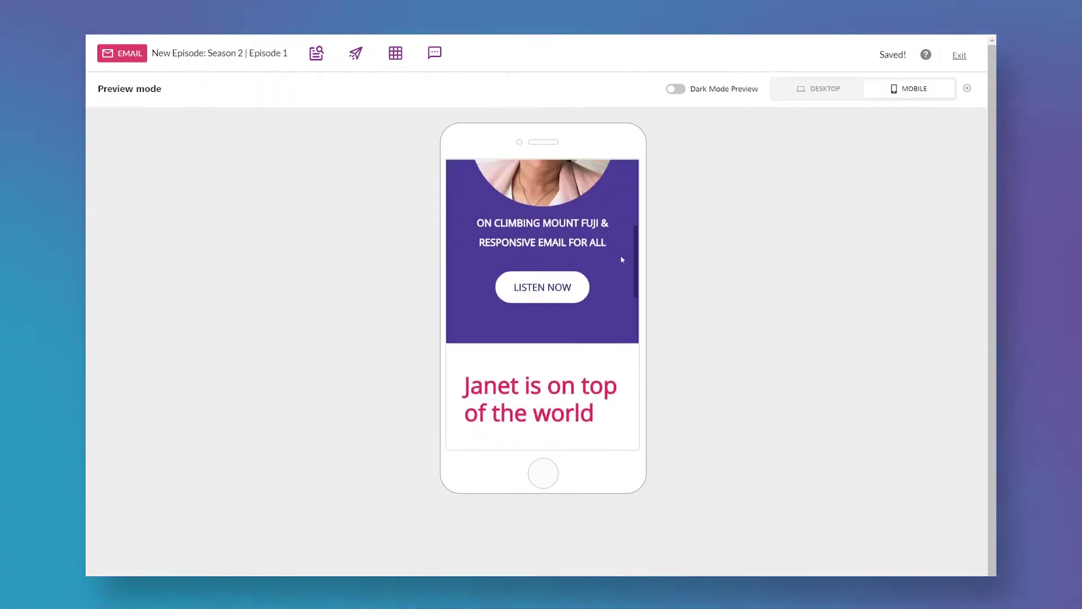
Check the dark mode preview, switch back to desktop with dark mode off, and close preview.
left_click(680, 89)
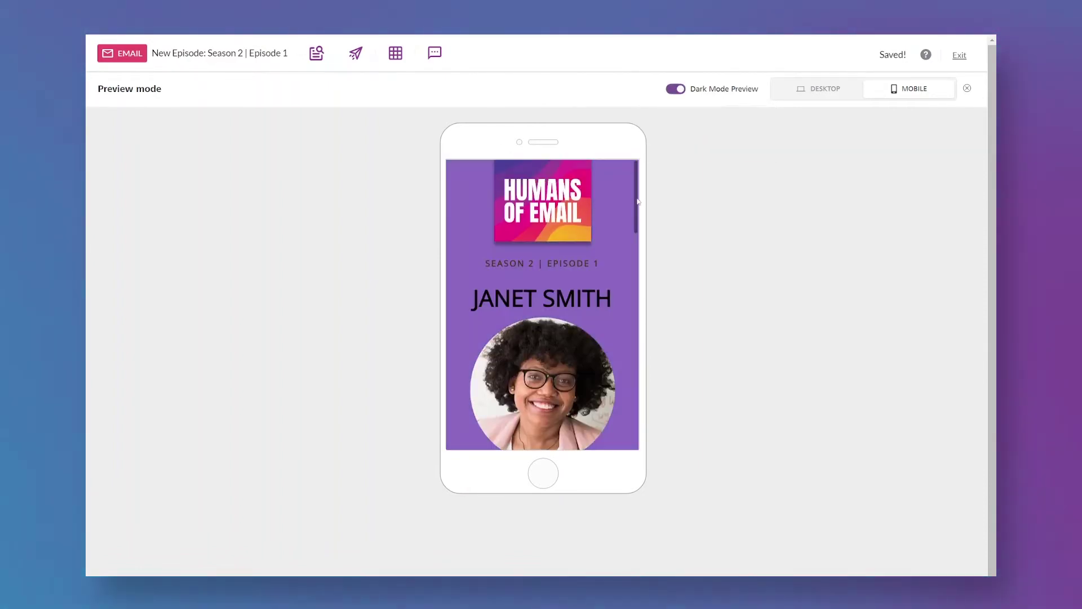
scroll(622, 247, "down", 5)
scroll(623, 248, "down", 10)
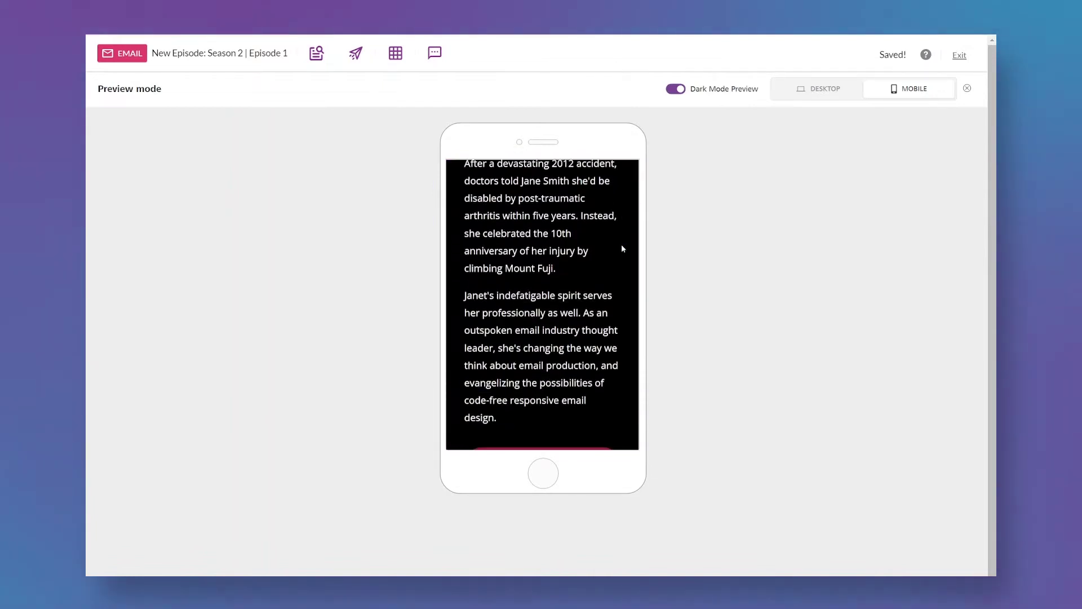
left_click(823, 88)
scroll(846, 389, "up", 5)
scroll(855, 399, "up", 5)
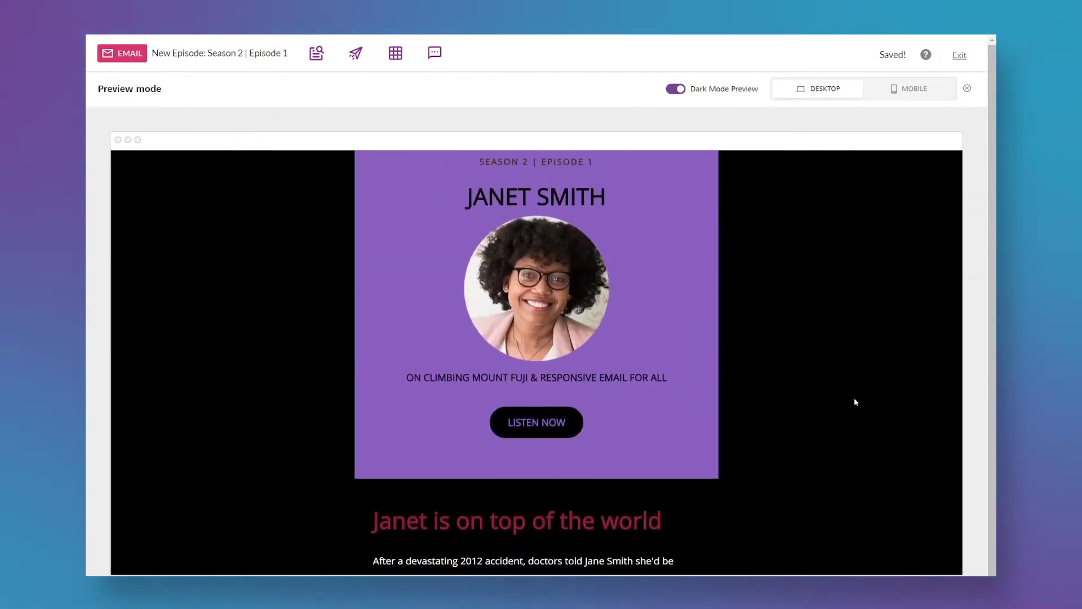
left_click(676, 88)
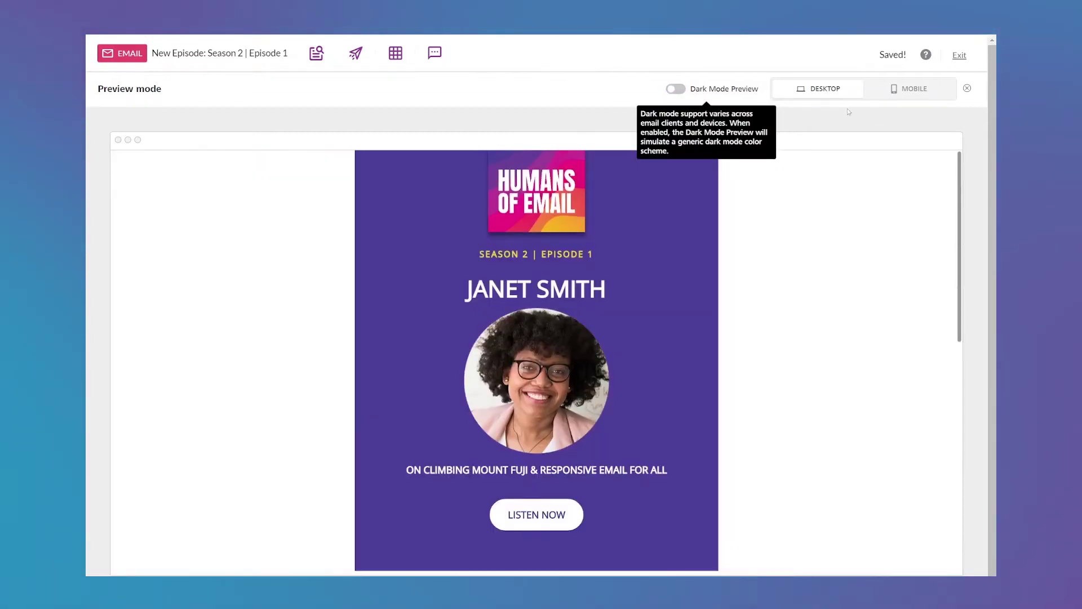
left_click(967, 89)
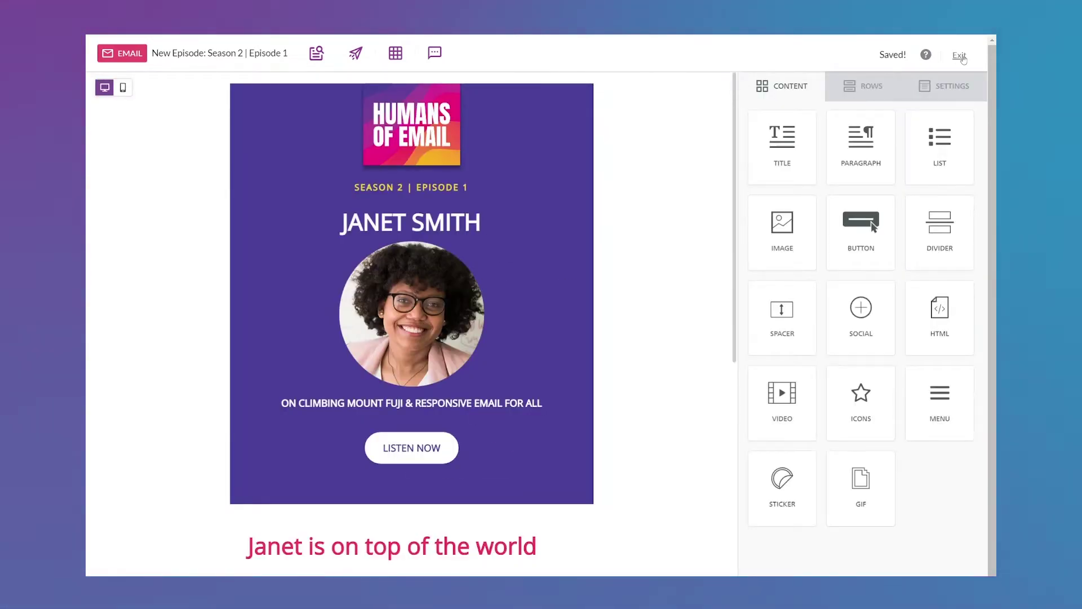
Review the workspace Styles settings for colors, typography and fonts.
left_click(960, 56)
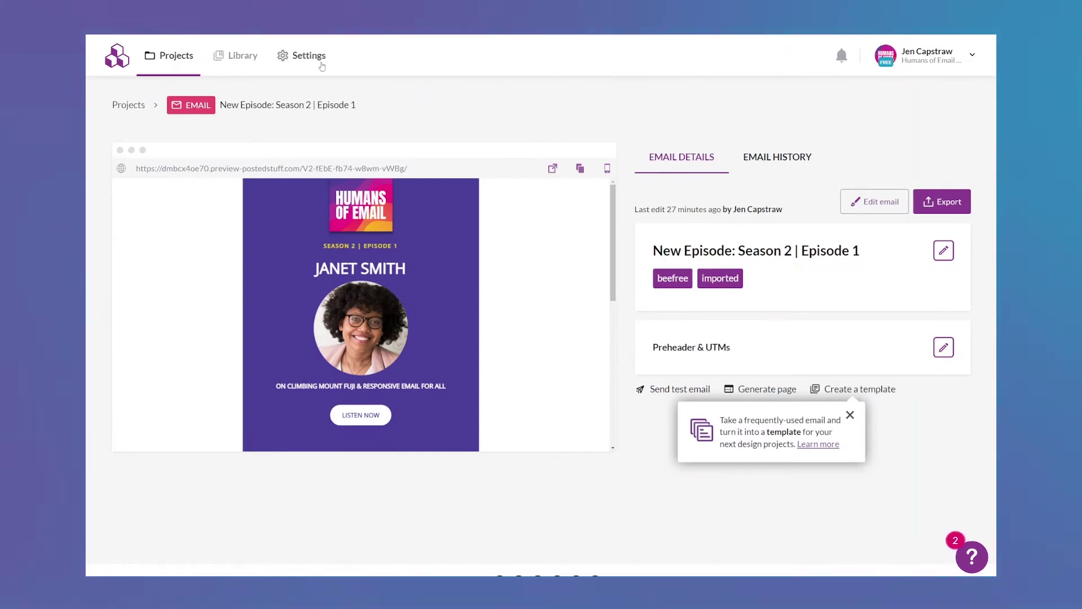
left_click(319, 64)
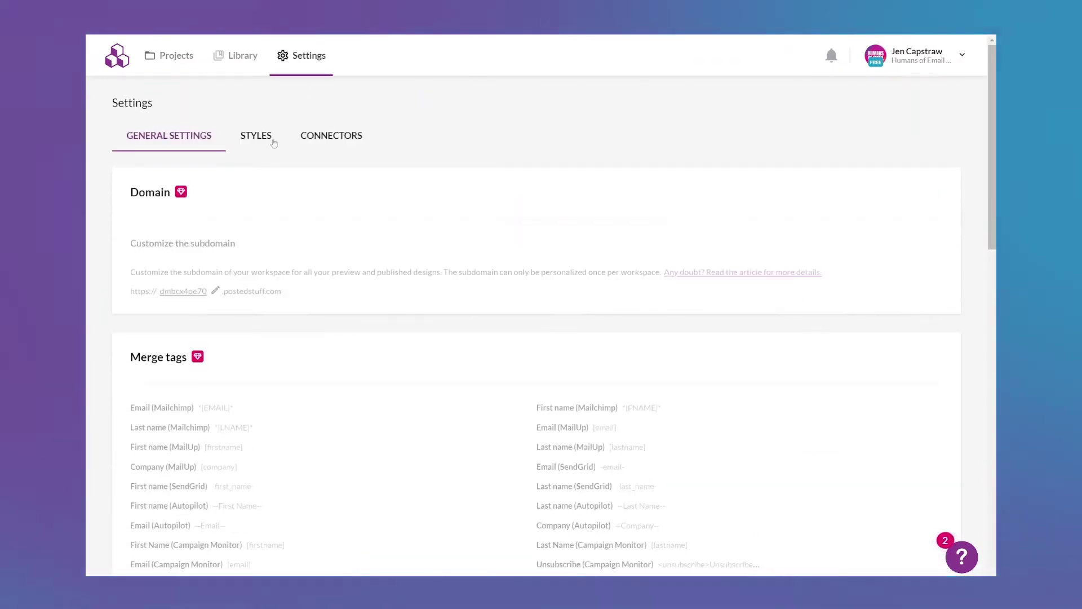
left_click(260, 136)
scroll(858, 306, "down", 9)
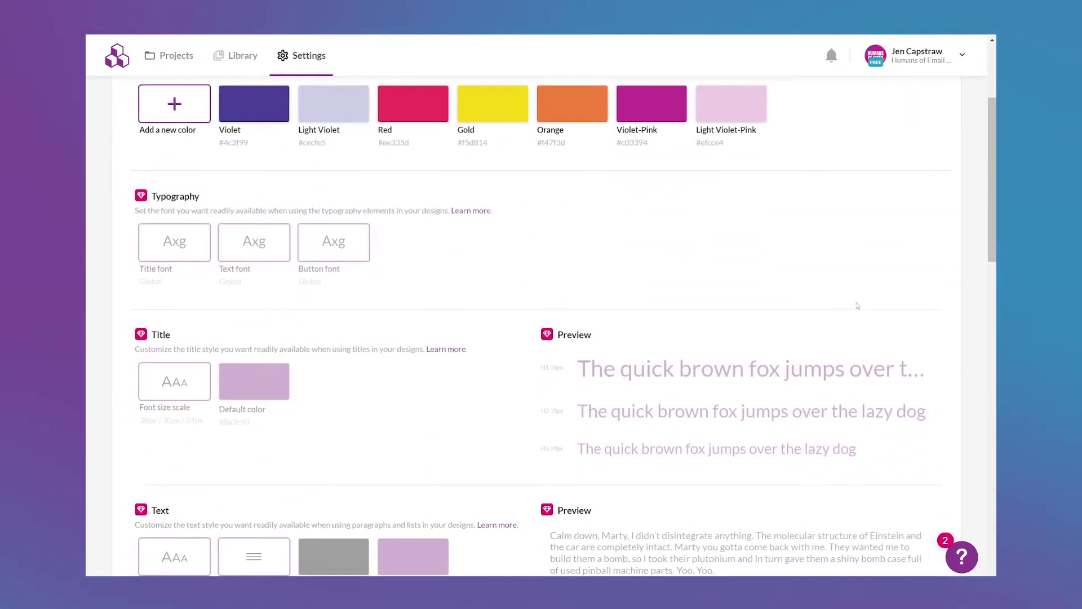
scroll(856, 305, "down", 10)
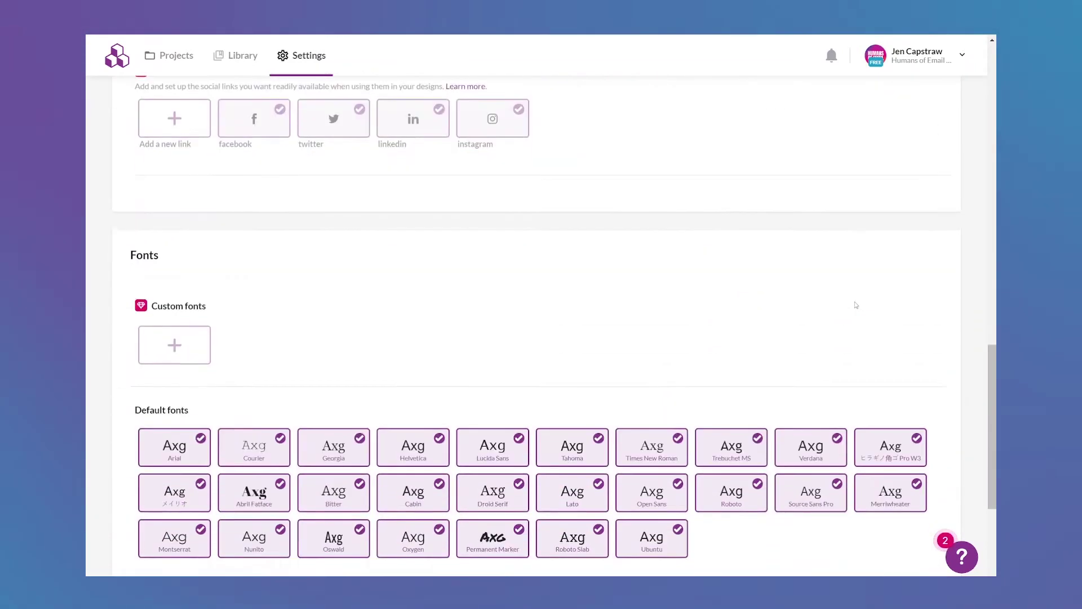
scroll(856, 305, "up", 10)
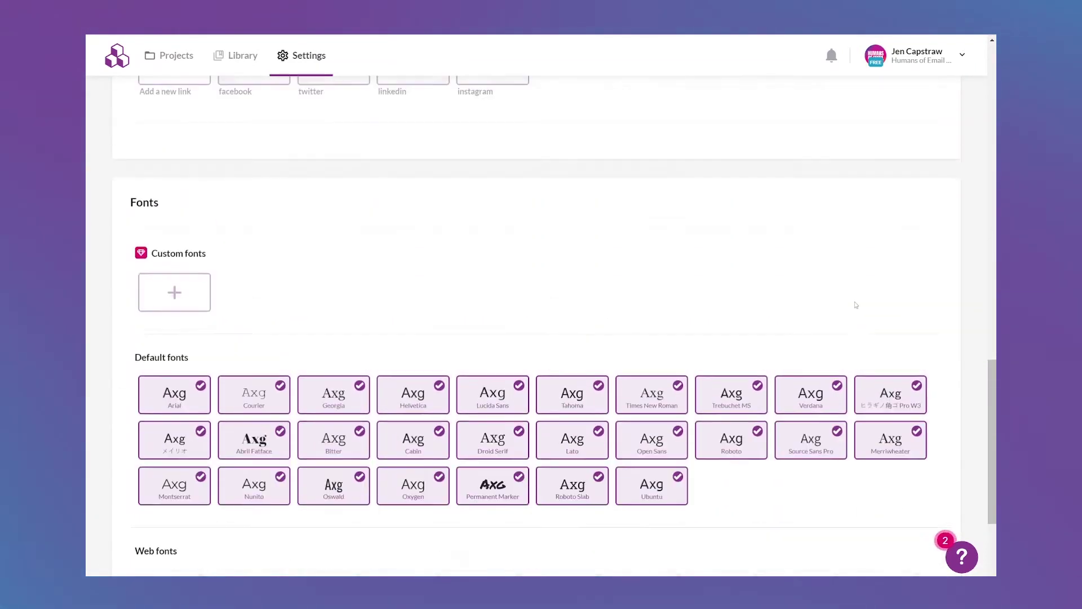
scroll(857, 305, "up", 6)
Open the New Episode: Season 2 | Episode 1 design from Projects and scroll toward its footer.
left_click(193, 62)
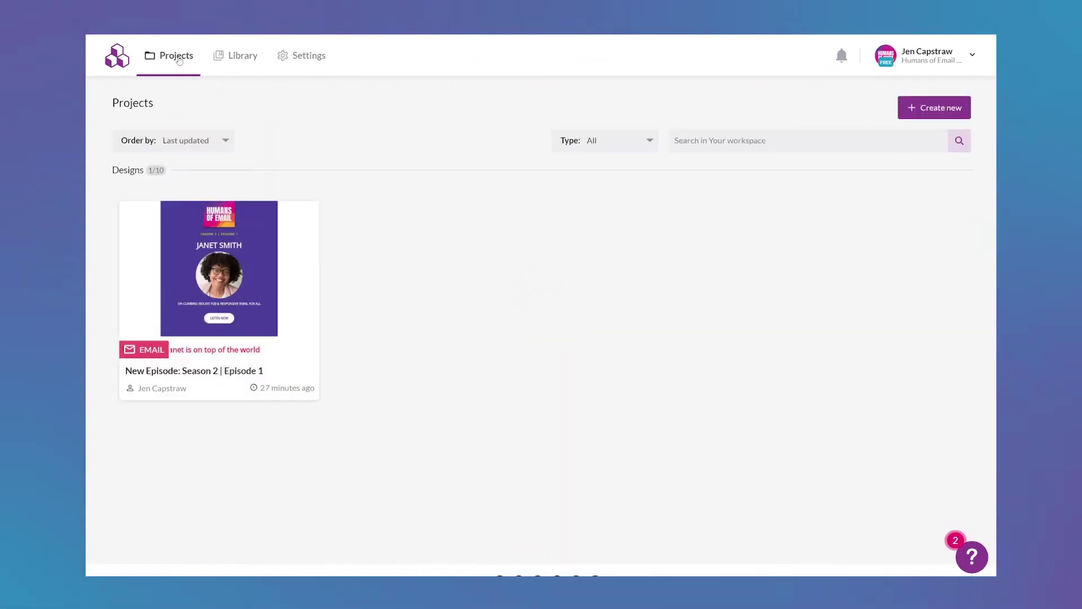
left_click(211, 245)
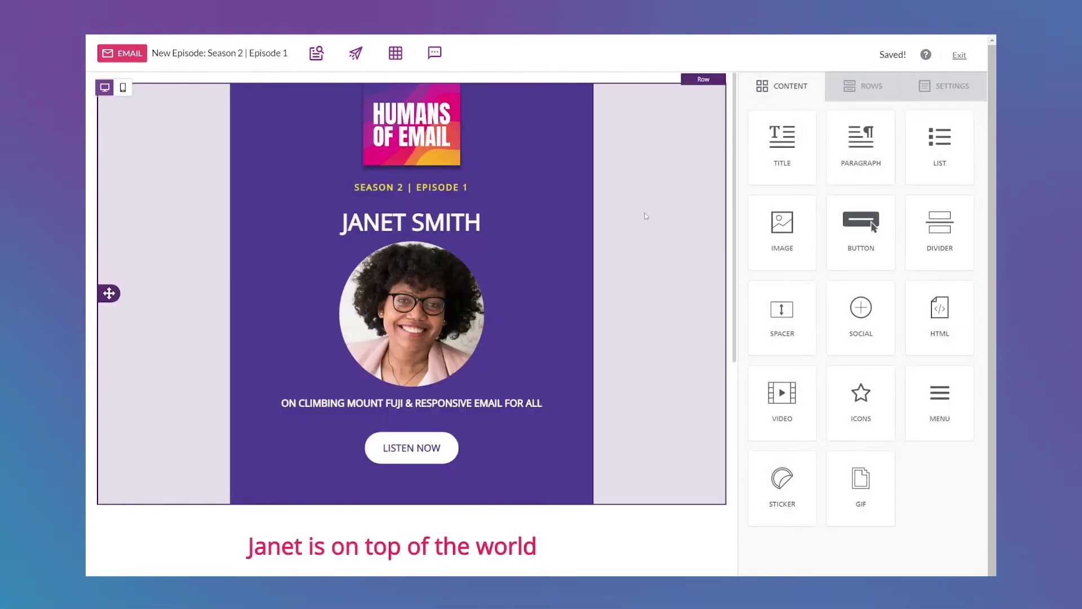
scroll(646, 216, "down", 8)
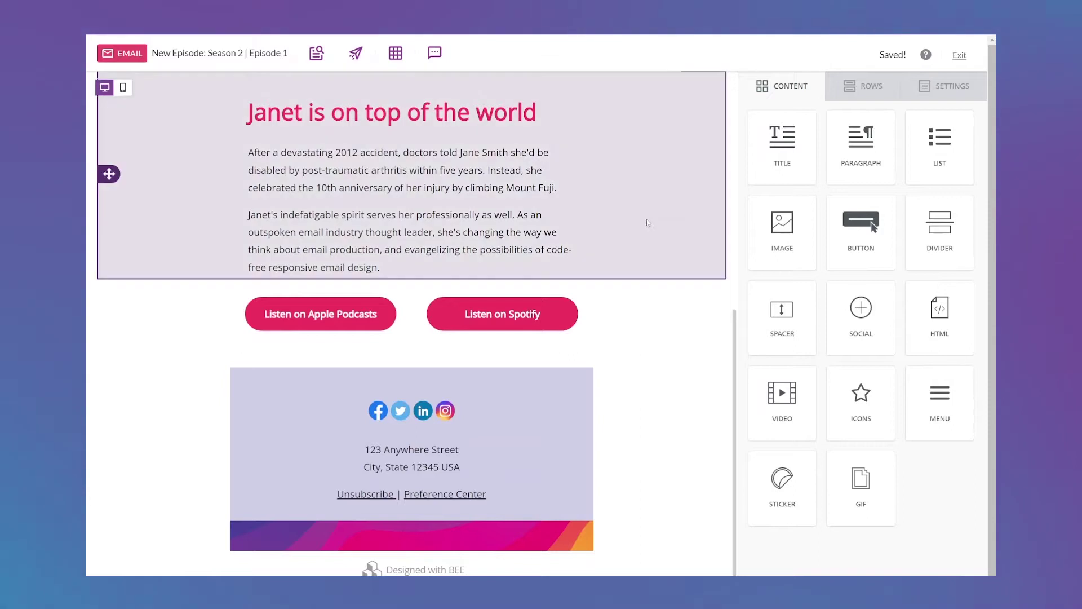
left_click(510, 574)
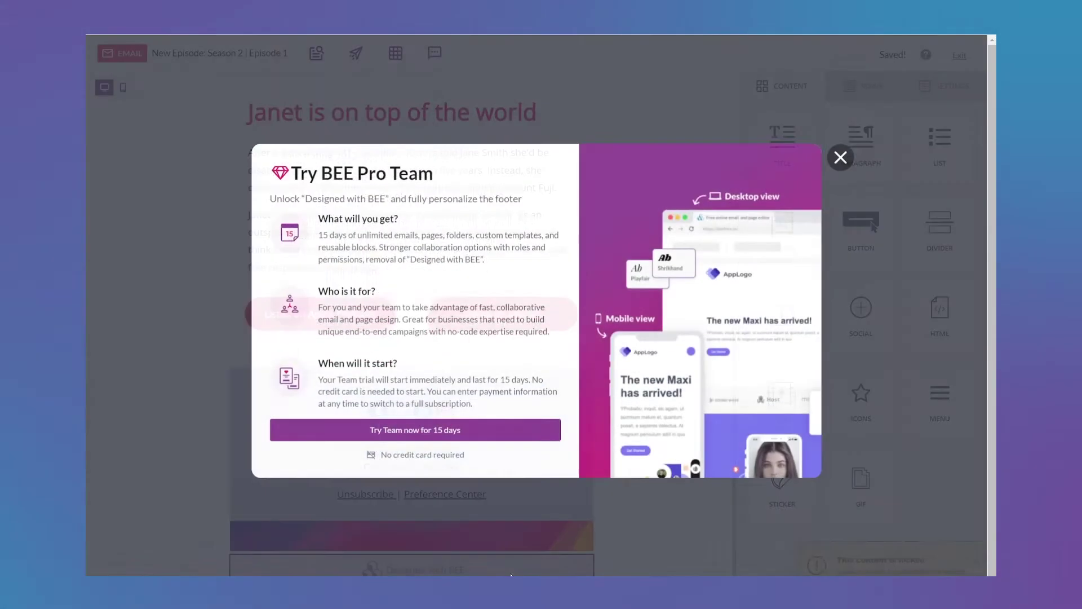
left_click(463, 437)
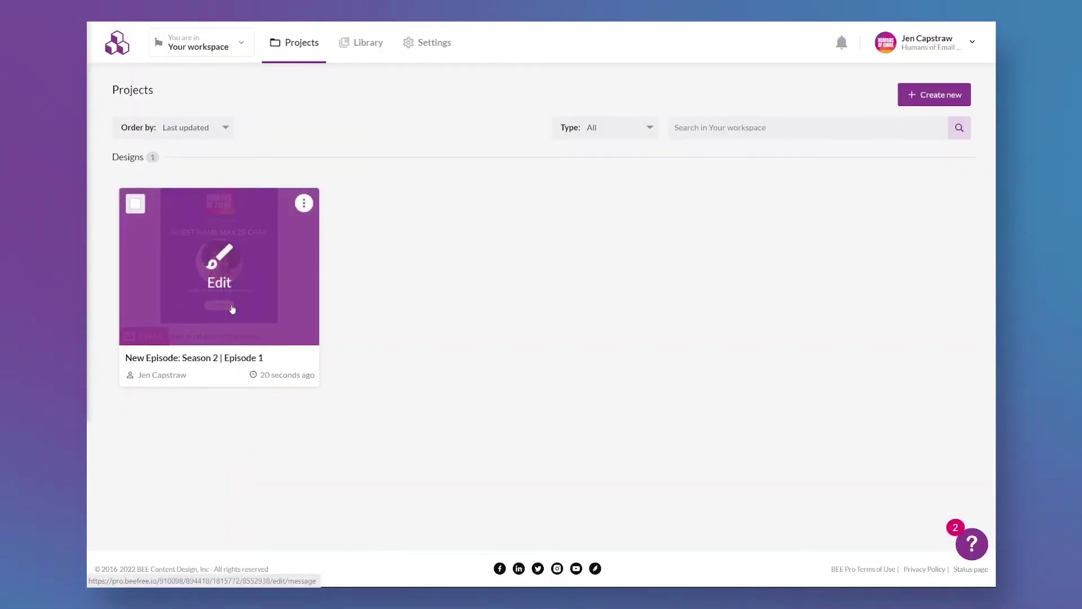
left_click(233, 309)
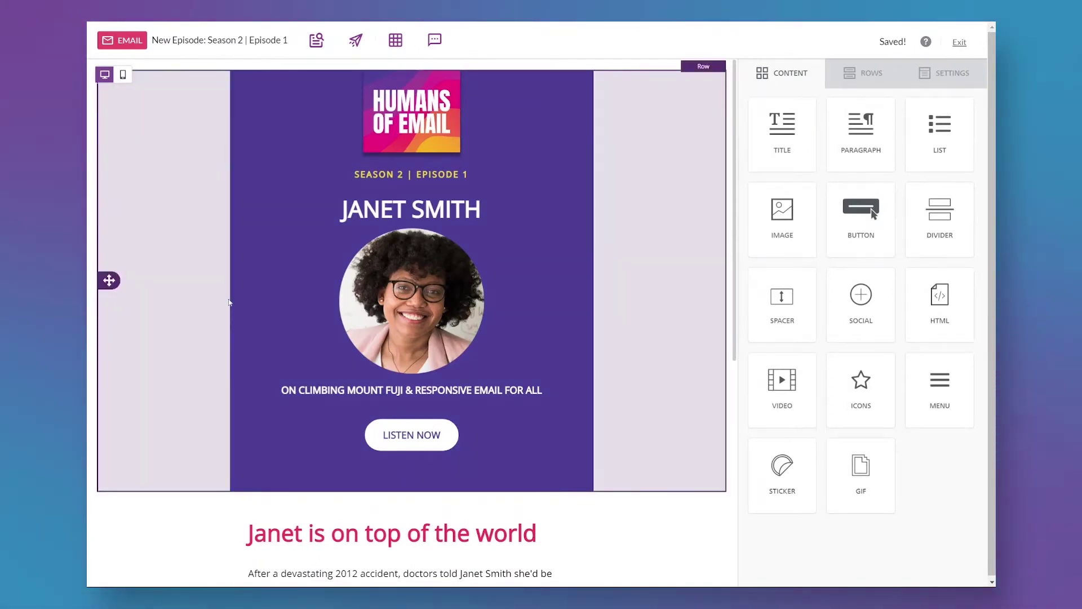
Retype the guest name heading as 'guest name max 25 char'.
left_click(206, 302)
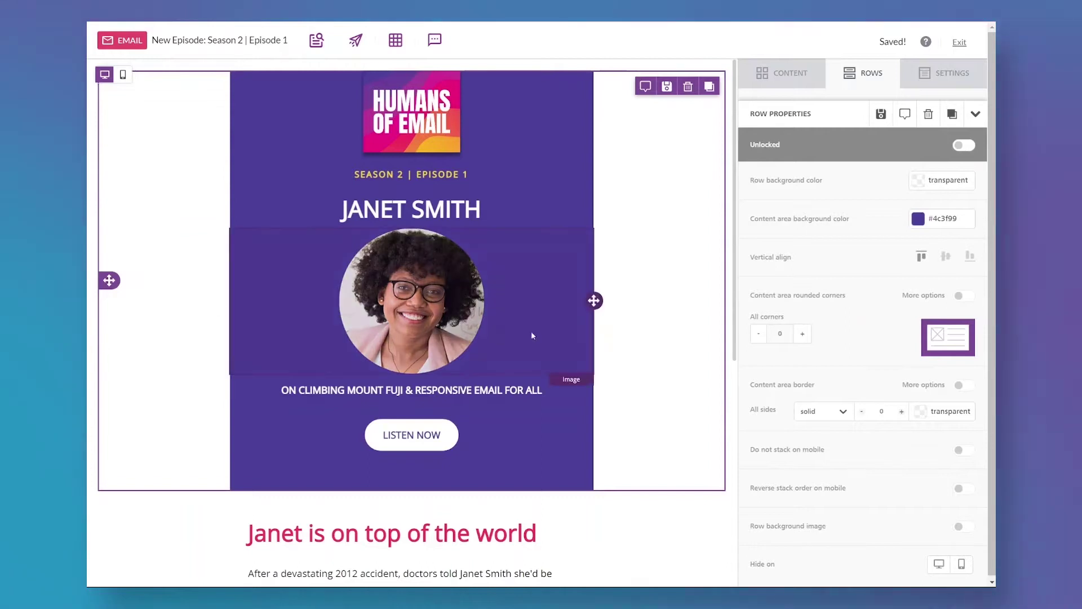
left_click(667, 88)
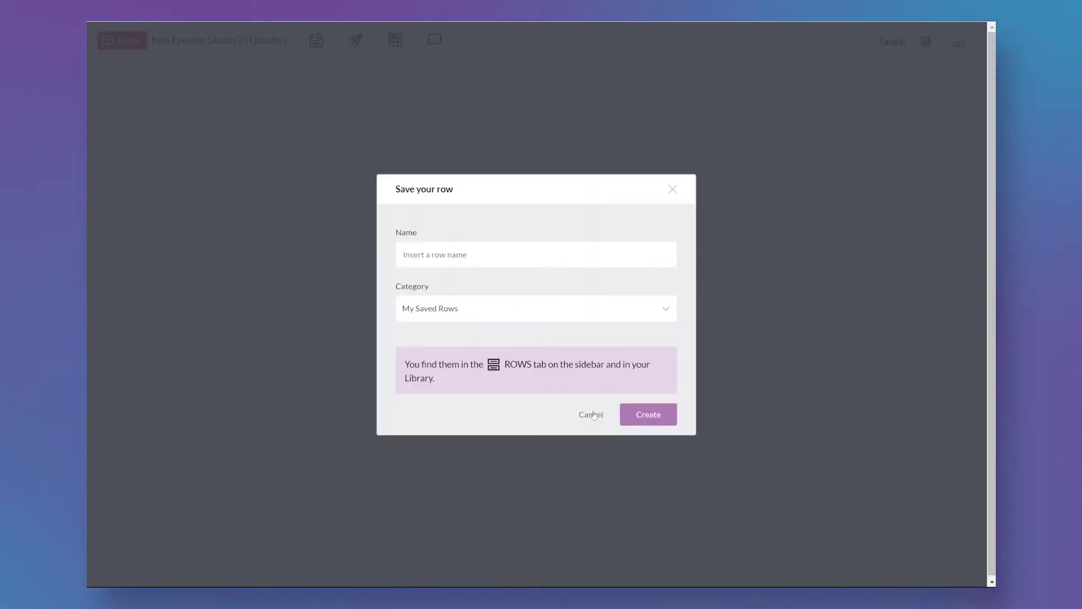
left_click(591, 415)
double_click(446, 209)
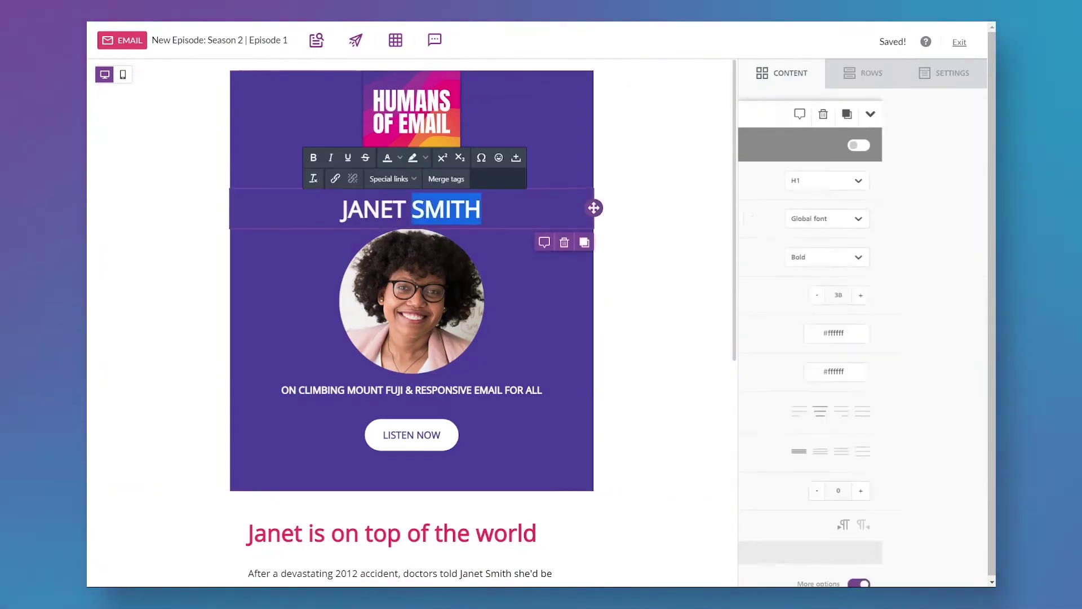
key("ctrl+a")
type("guest name max 25 char")
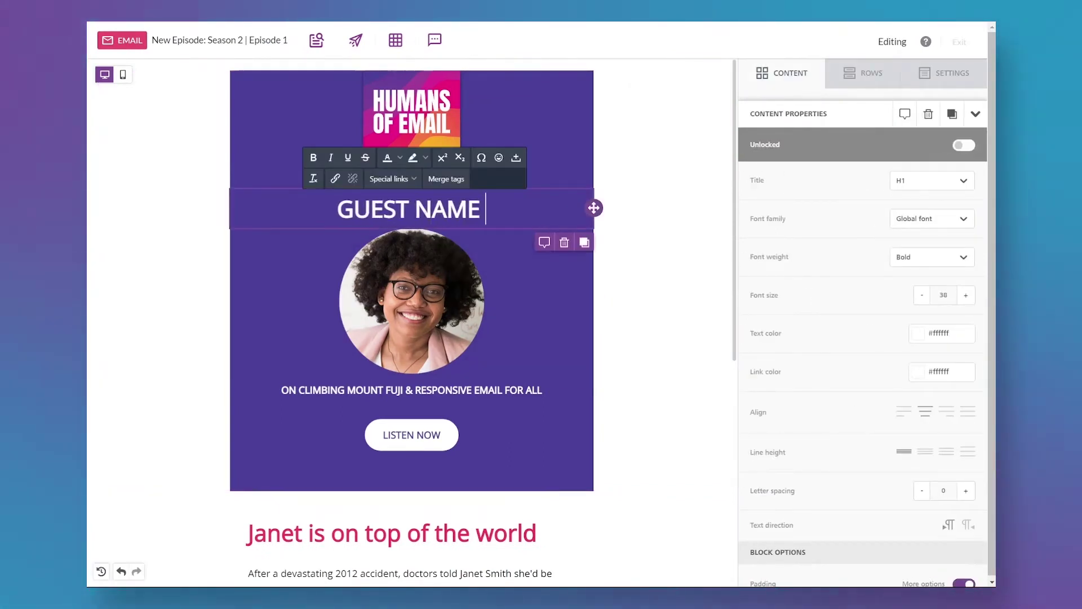
Upload guest-headshot.png as the headshot and retype the title as 'EPISODE TITLE MAXIMUM OF 50 CHARAC'.
left_click(412, 305)
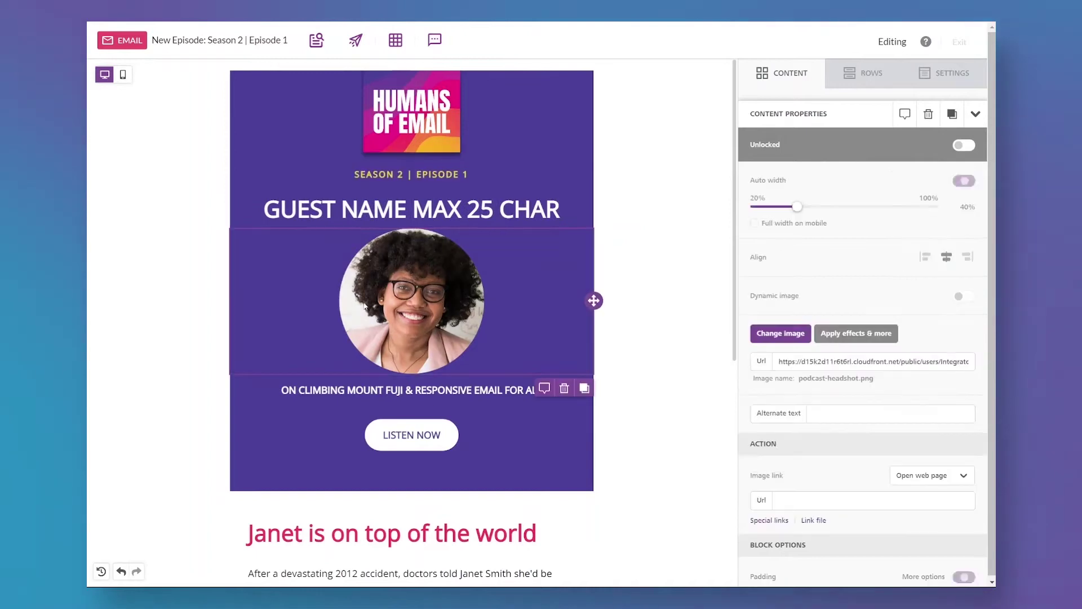
left_click(778, 333)
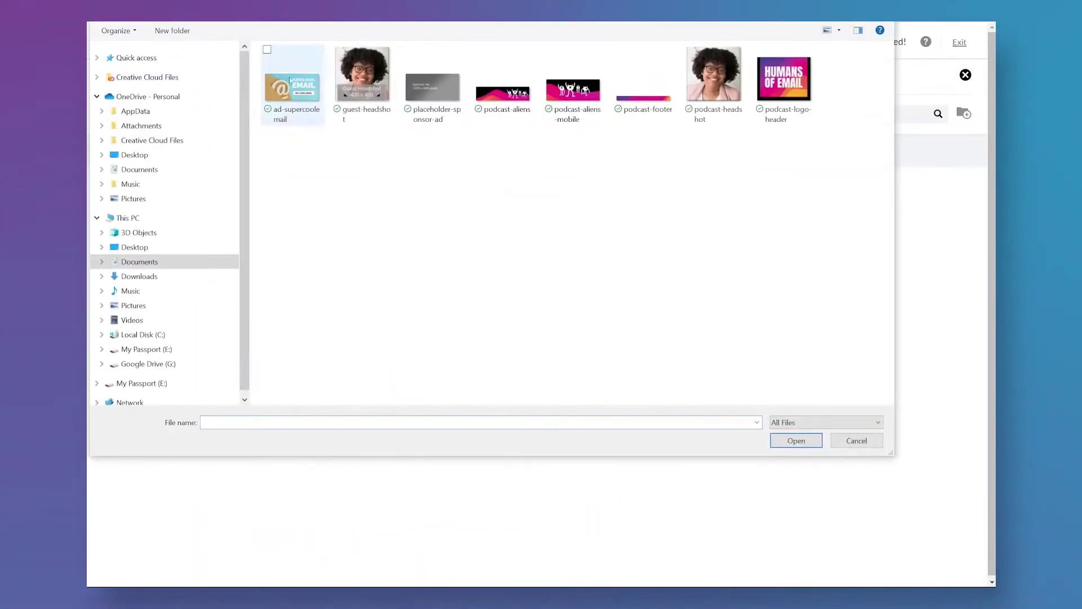
left_click(363, 84)
left_click(796, 444)
left_click(374, 275)
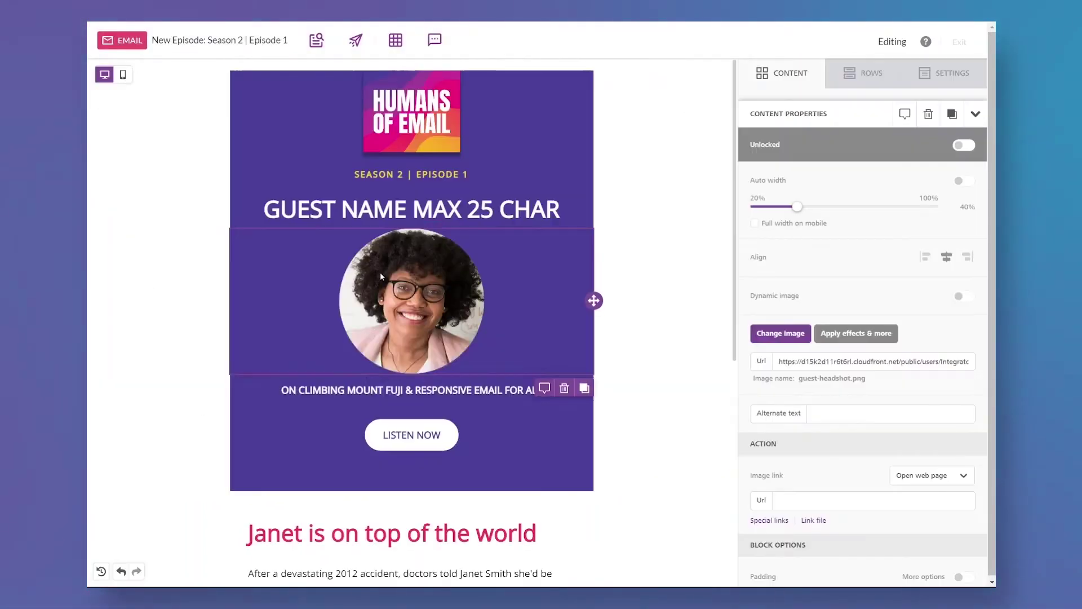
triple_click(368, 389)
type("EPISODE TI")
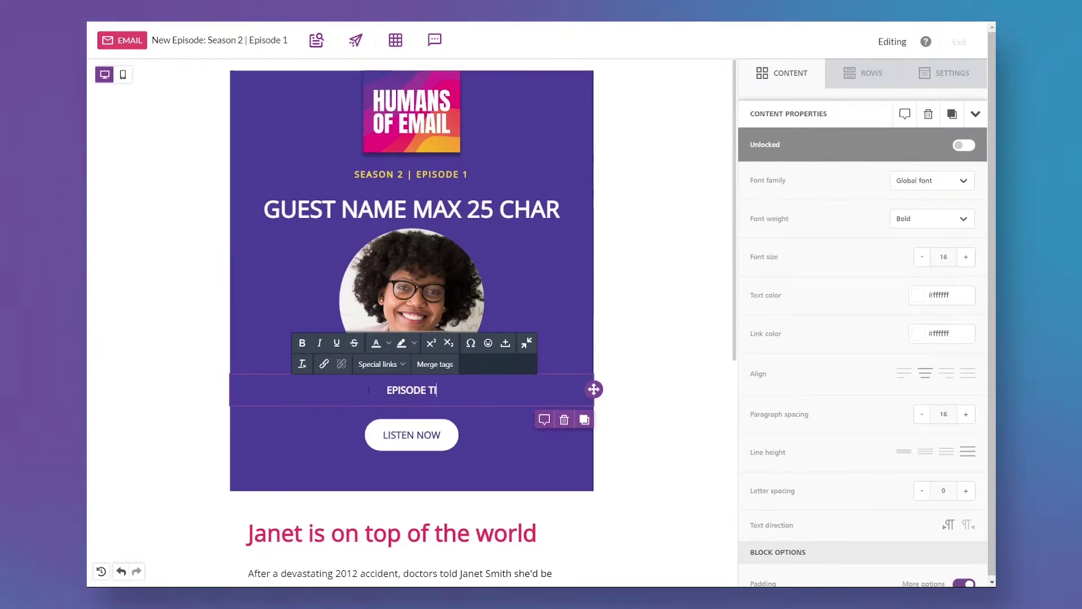
type("TLE MAXIMUM OF 50 CHARACTERS")
Save the header row as Episode | Header & Hero in a new Episodes category.
left_click(676, 193)
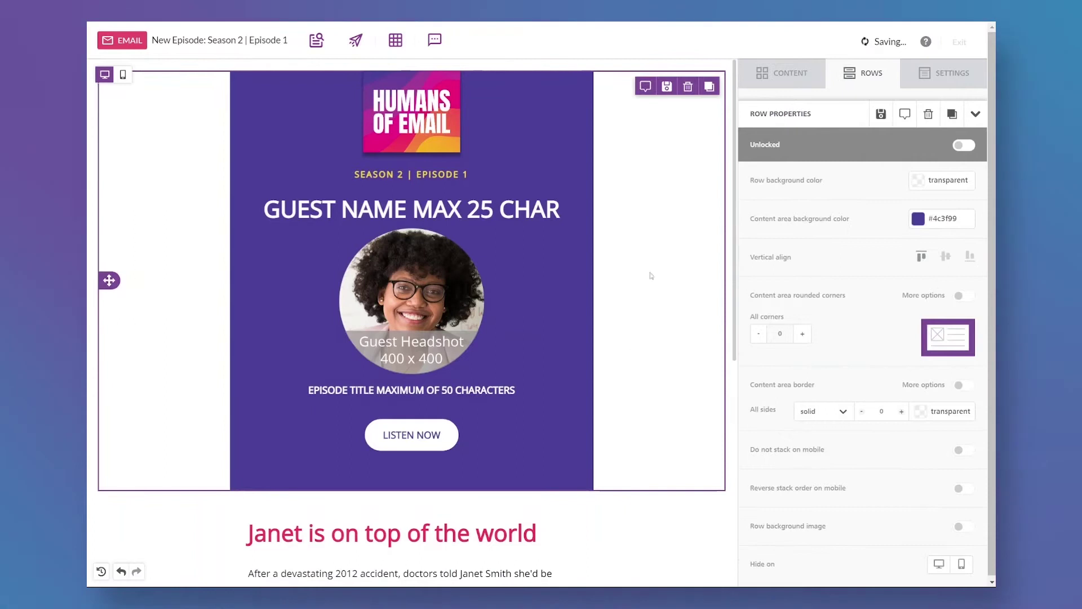
left_click(667, 87)
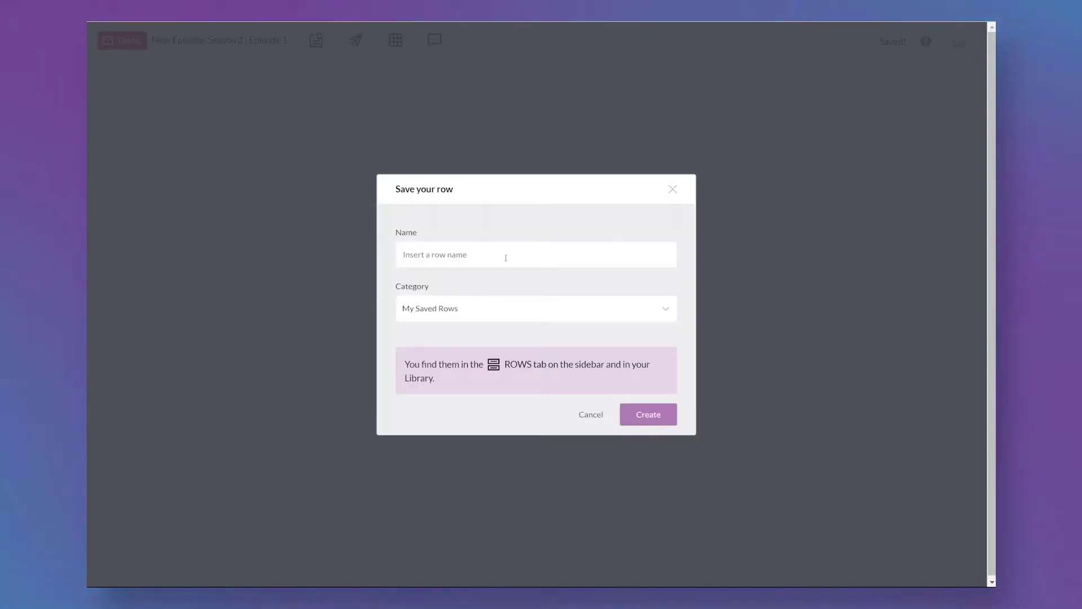
type("eP")
key("BackSpace")
key("BackSpace")
type("Episode | Header & Hero")
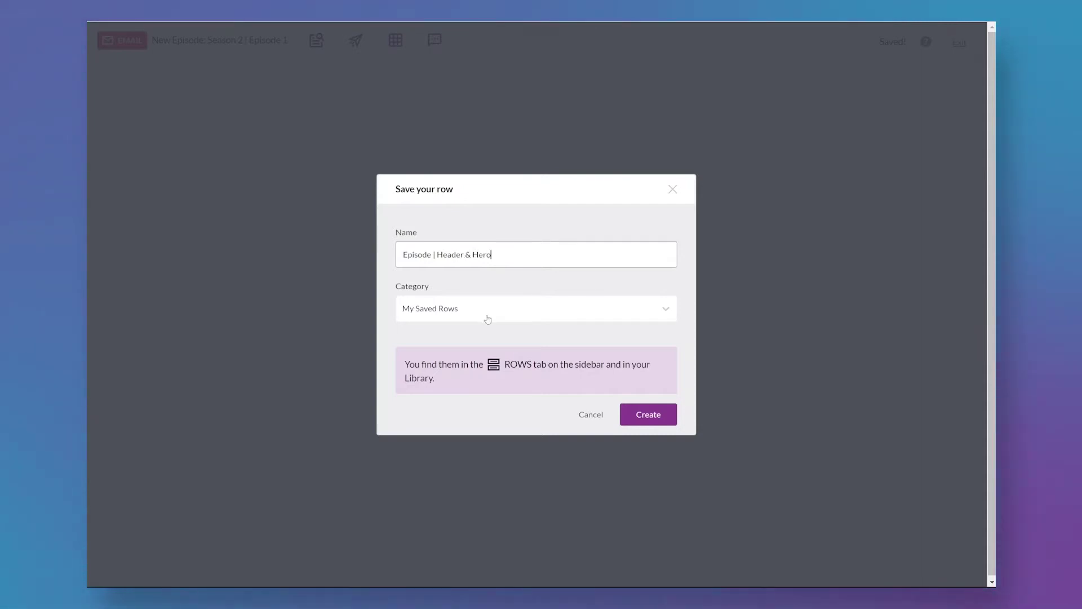
left_click(488, 320)
type("Epr")
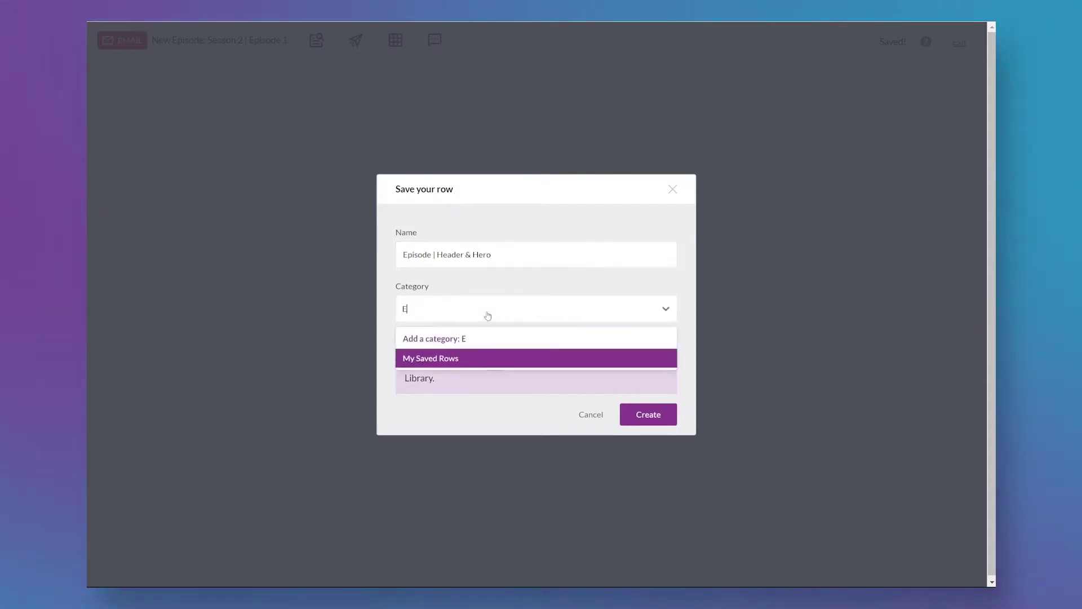
left_click(488, 333)
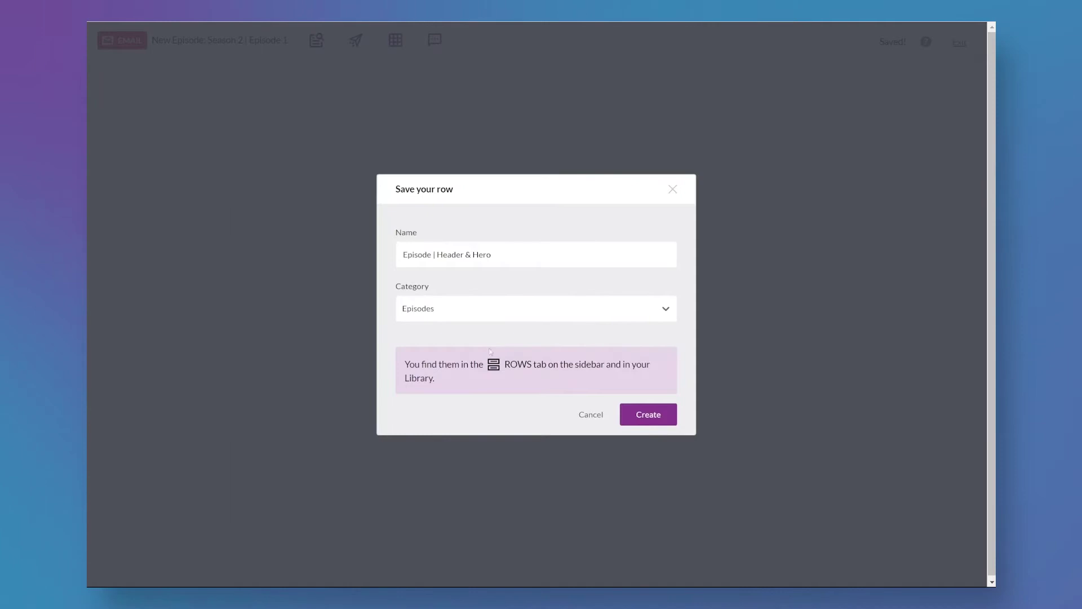
left_click(654, 416)
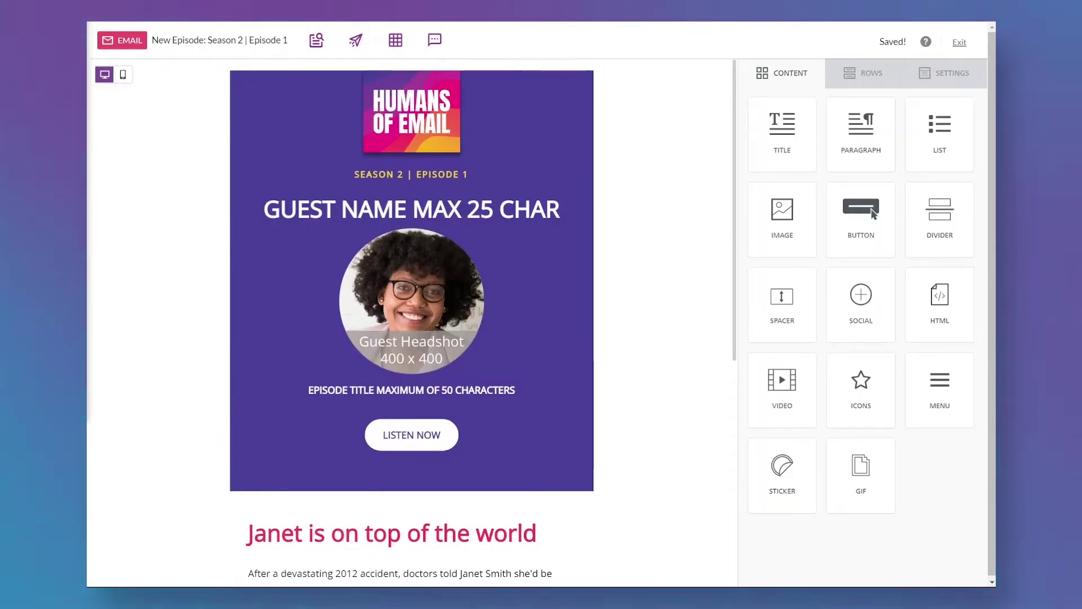
Save the footer row as Global | Footer in a new Global category.
scroll(175, 290, "down", 7)
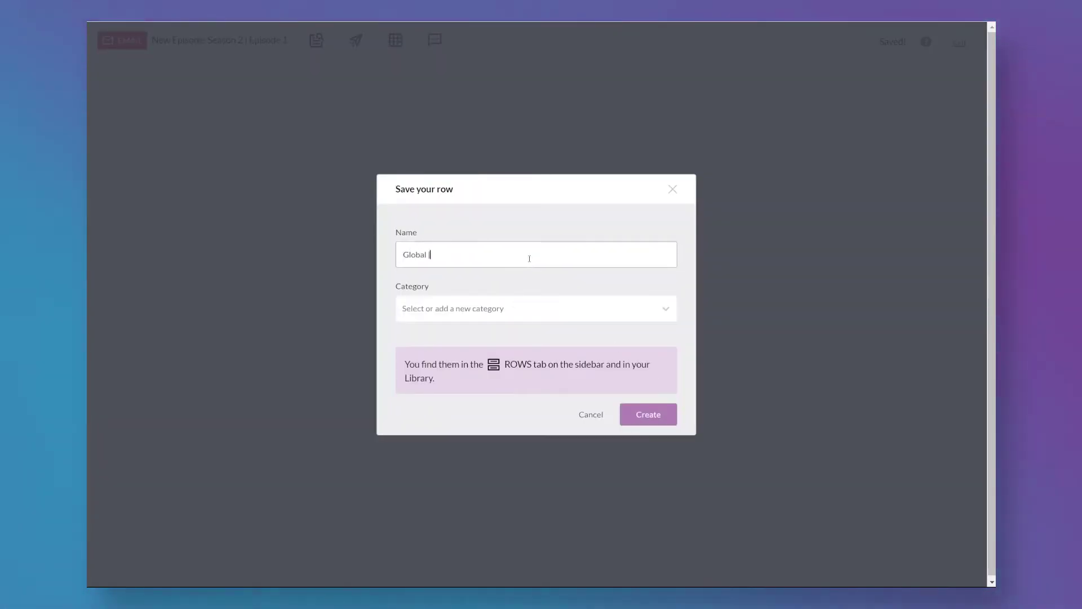
left_click(508, 317)
type("Global")
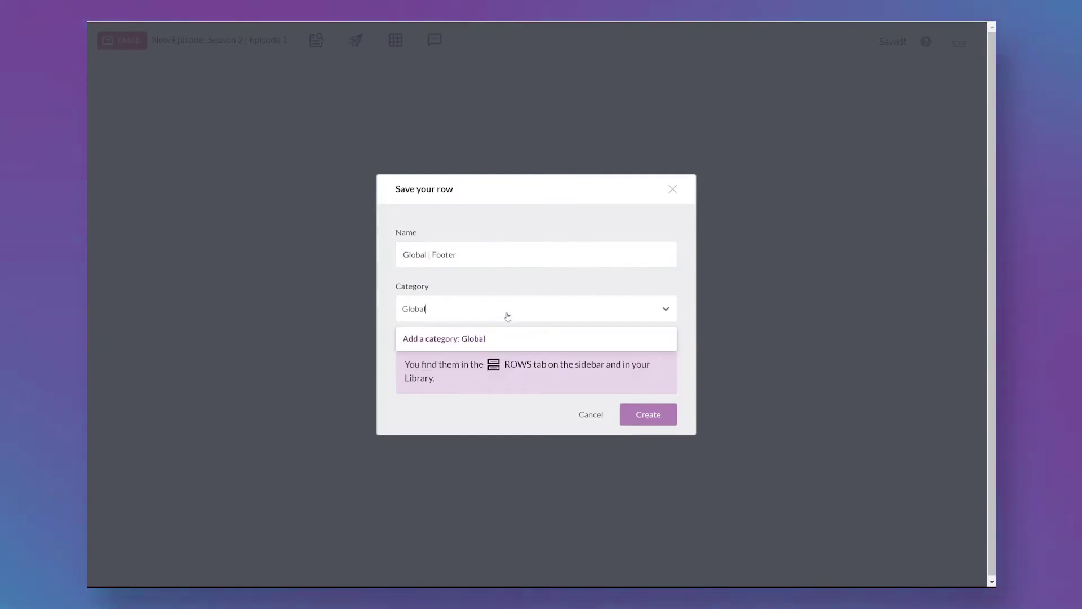
left_click(498, 340)
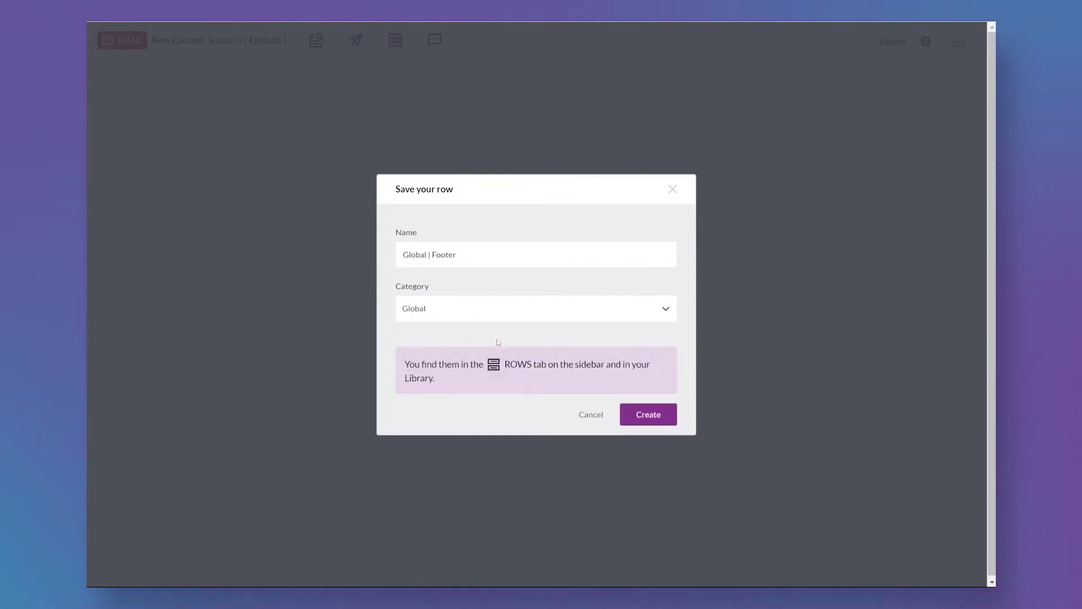
left_click(649, 417)
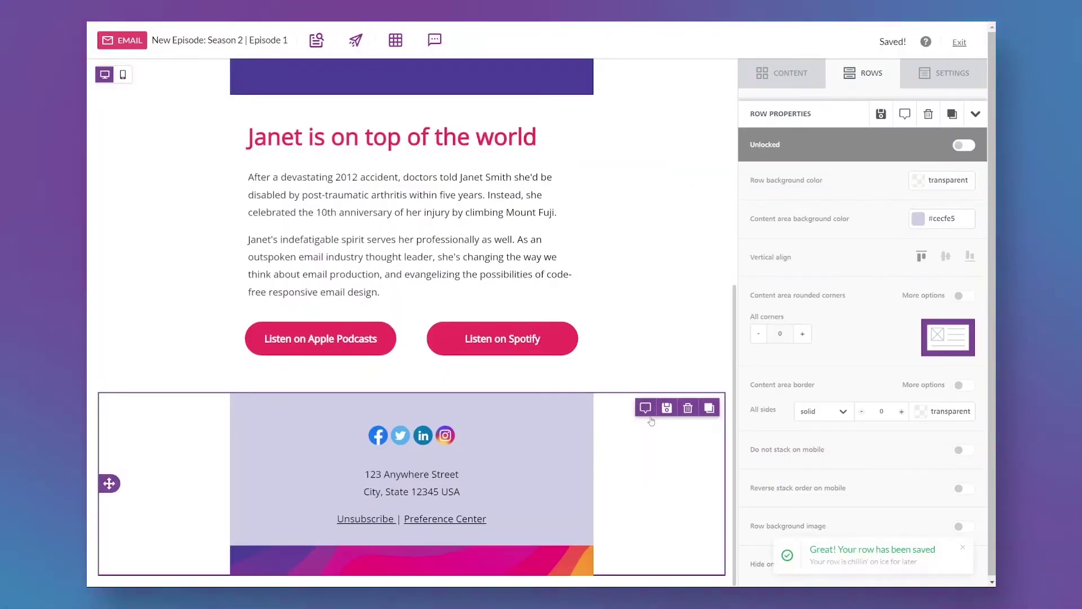
Retype the article headline and paste placeholder copy into the article body.
triple_click(280, 138)
type("Headline max 55 characters")
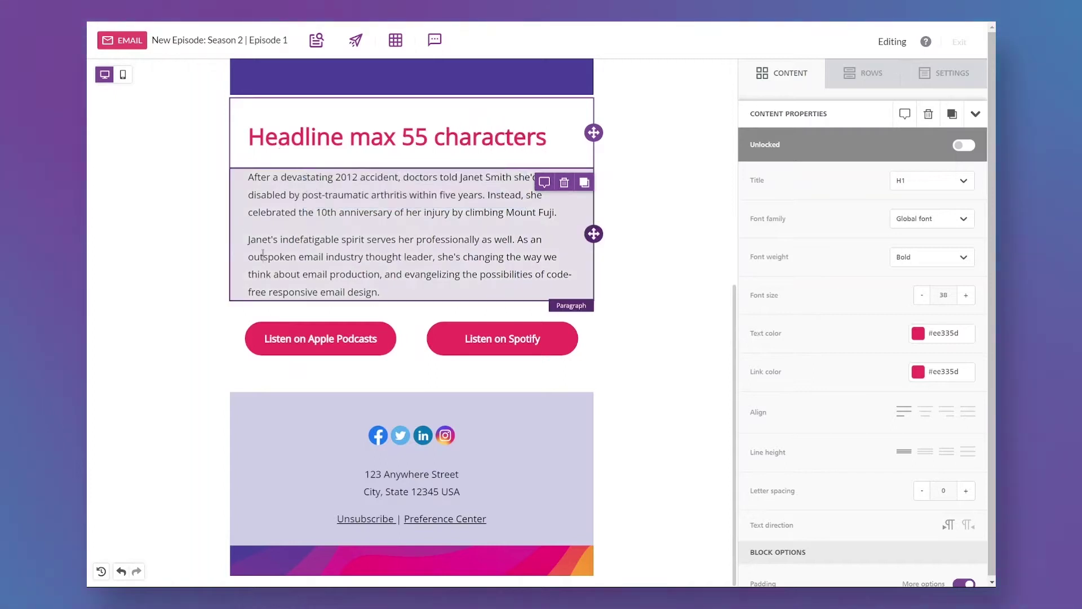
key("ctrl+a")
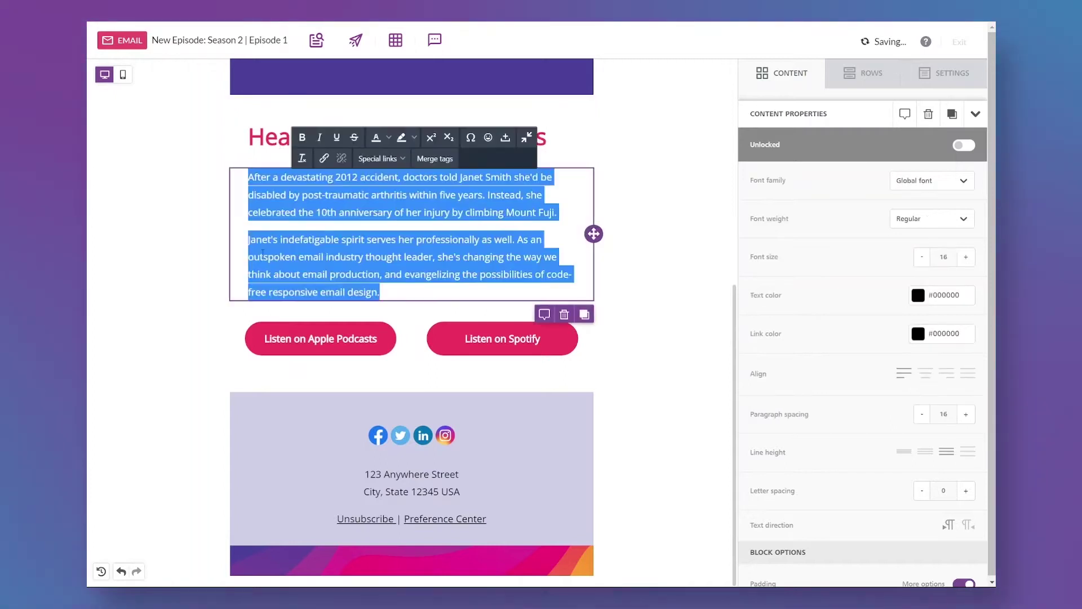
type("Module copy, 50 - 100 words.  Lorem ipsum dolor sit amet, consectetur adipiscing elit, sed do eiusmod tempor incididunt ut labore et dolore magna aliqua. Quis ipsum suspendisse ultrices gravida. Risus commodo viverra maecenas accumsan lacus vel facilisis.  Quis ipsum suspendisse ultrices gravida. Risus commodo viverra maecenas accumsan lacus vel facilisis. Quis ipsum suspendisse ultrices gravida.")
left_click(199, 275)
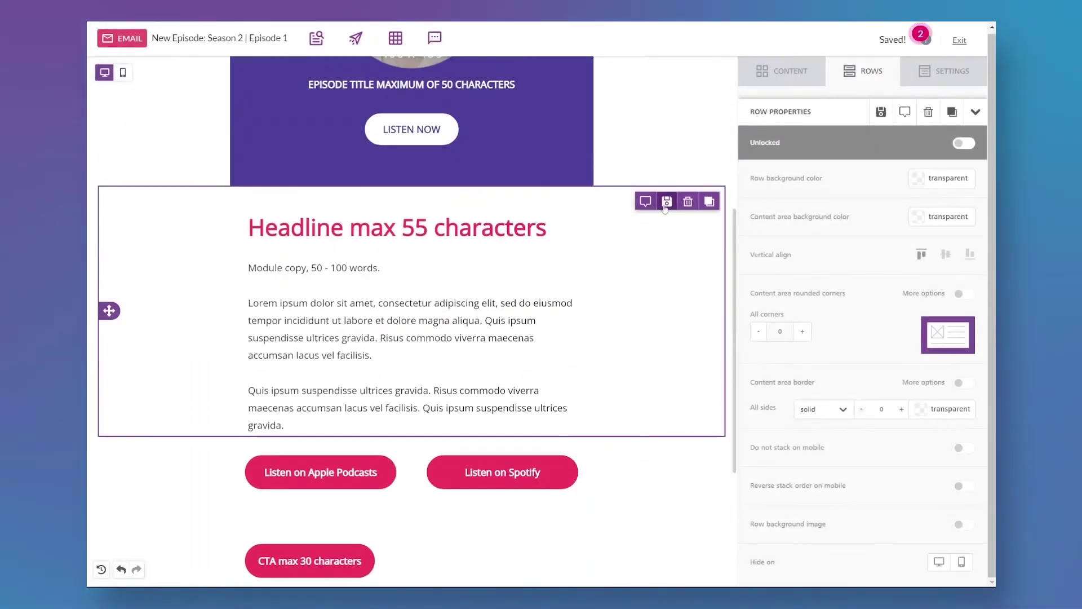
Duplicate the call-to-action row and its button block.
left_click(709, 199)
scroll(355, 433, "down", 5)
left_click_drag(109, 193, 218, 400)
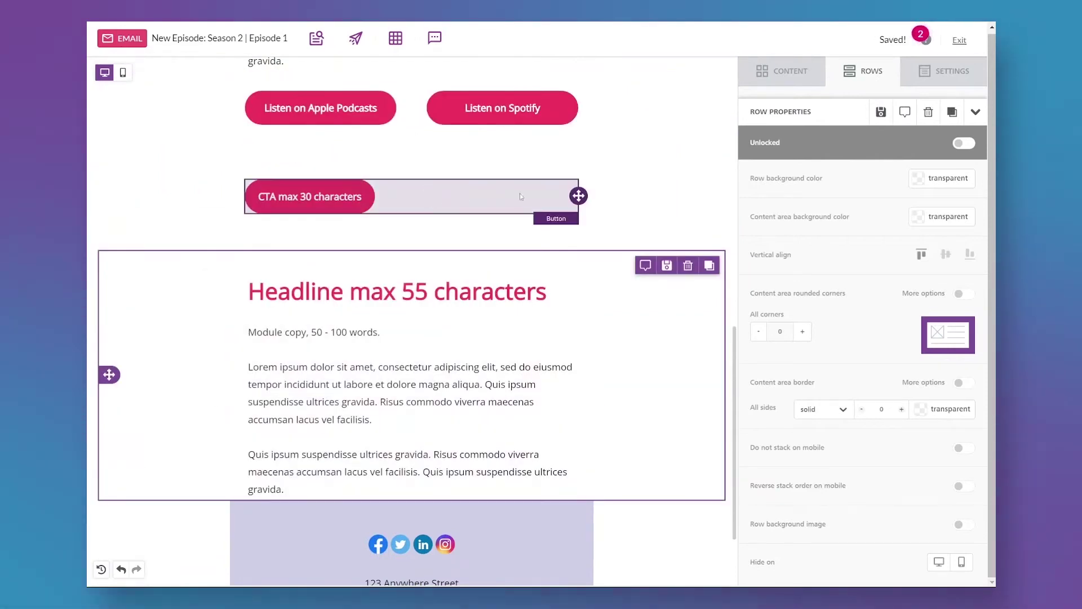
left_click(575, 194)
Set the headline to H2 and make the CTA button purple.
left_click(568, 226)
double_click(375, 148)
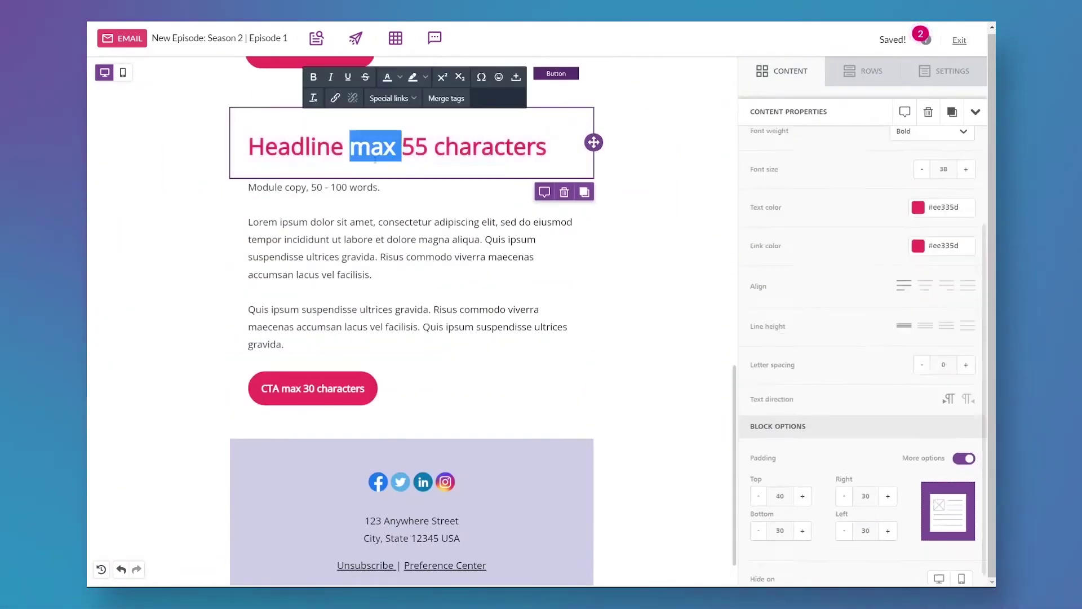
left_click(375, 160)
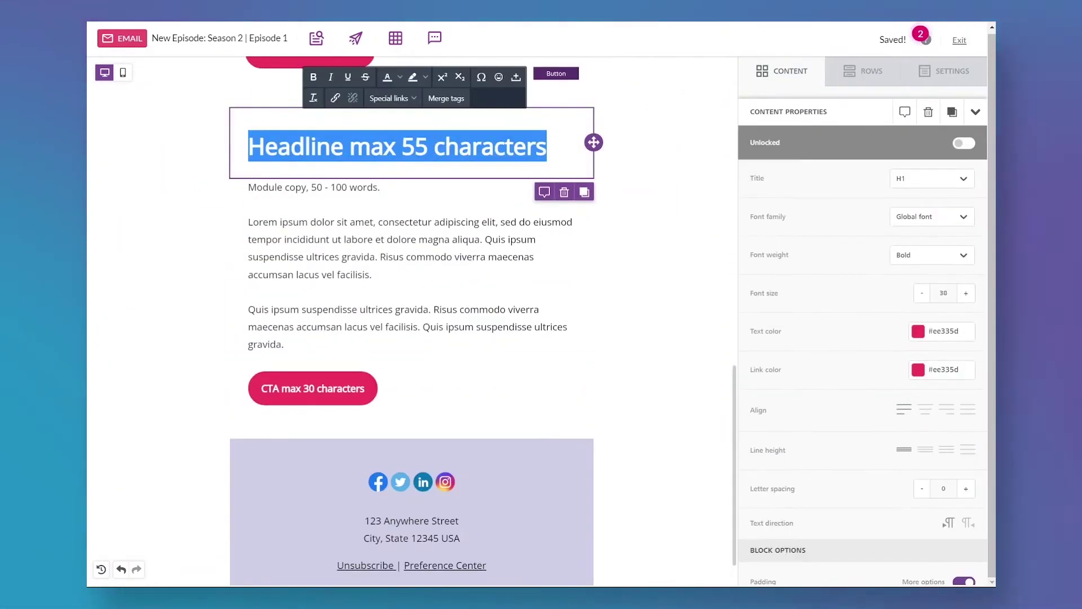
left_click(932, 178)
left_click(921, 225)
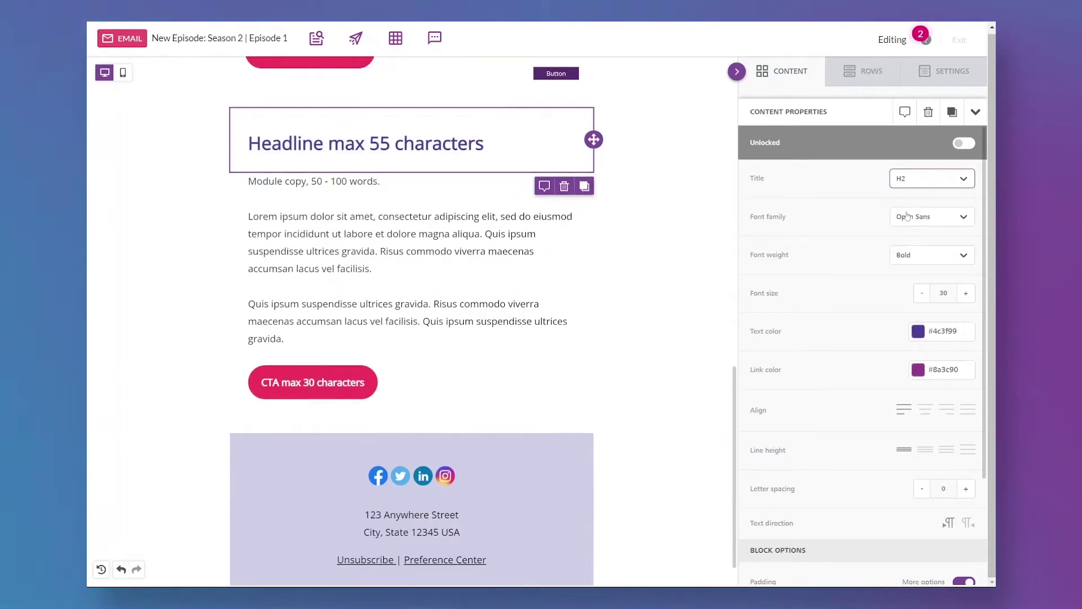
left_click(312, 382)
left_click(919, 457)
left_click(794, 550)
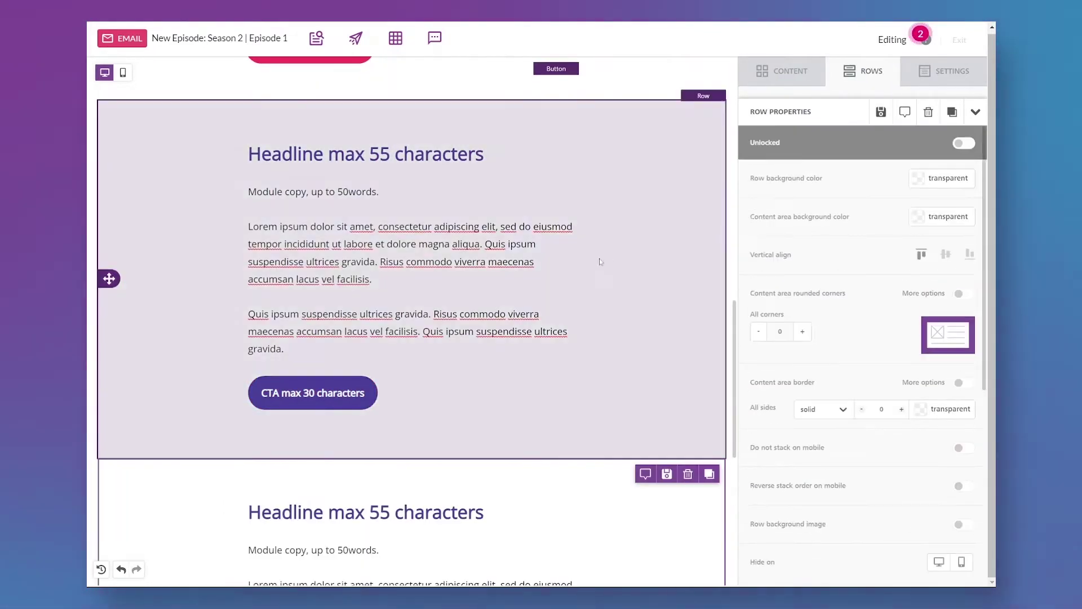
Turn the second version's headline, link colour and CTA button orange.
triple_click(449, 154)
left_click(919, 331)
left_click(871, 383)
left_click(919, 369)
left_click(870, 413)
left_click(372, 400)
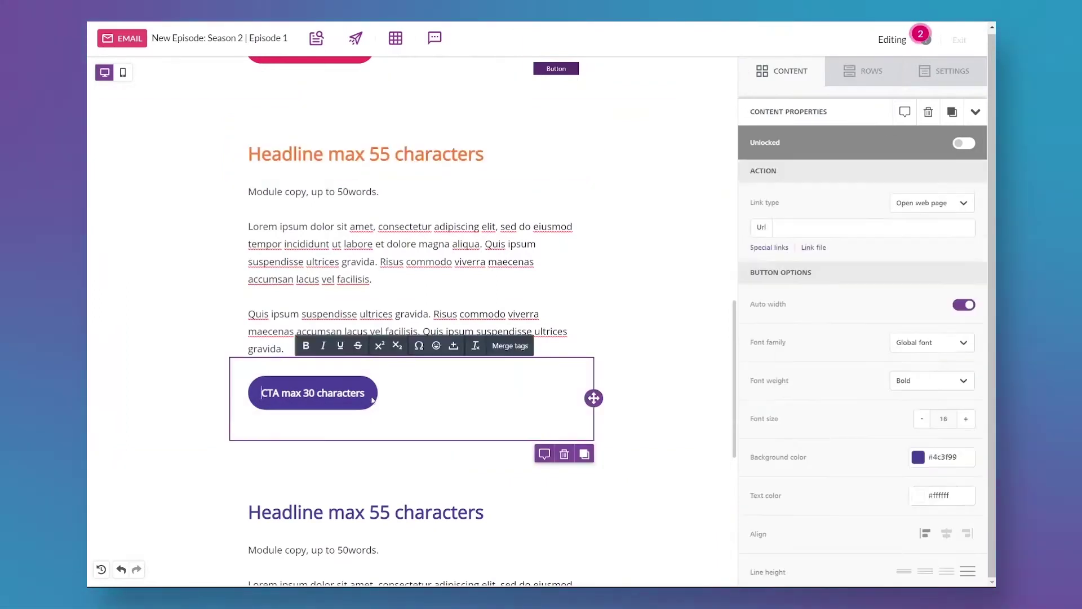
left_click(918, 456)
left_click(869, 551)
scroll(914, 520, "down", 6)
left_click(921, 491)
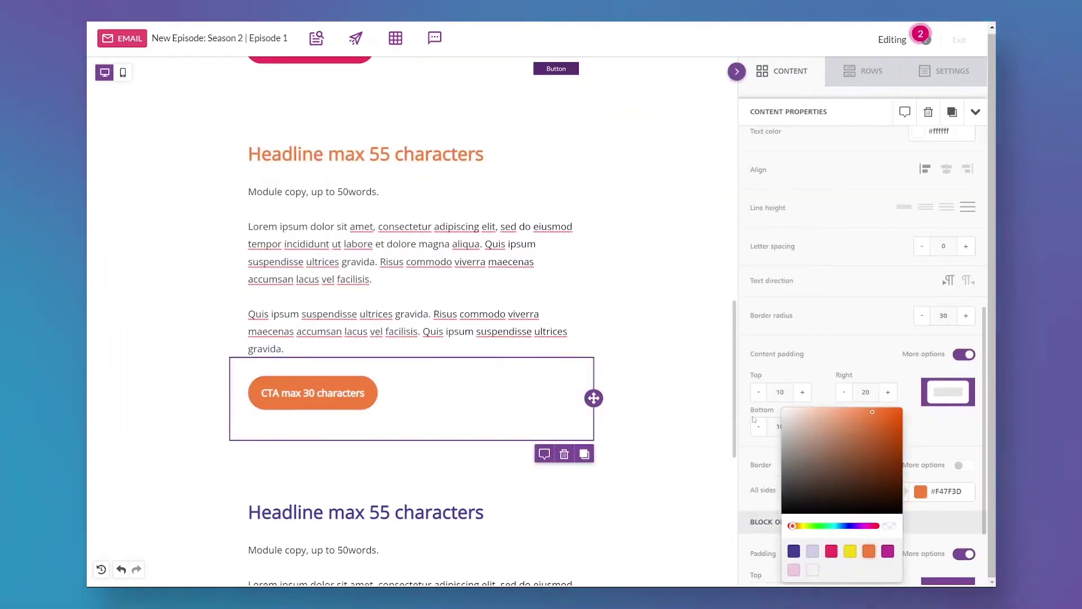
Give the third row's content area a light pink #efcce4 background.
left_click(714, 398)
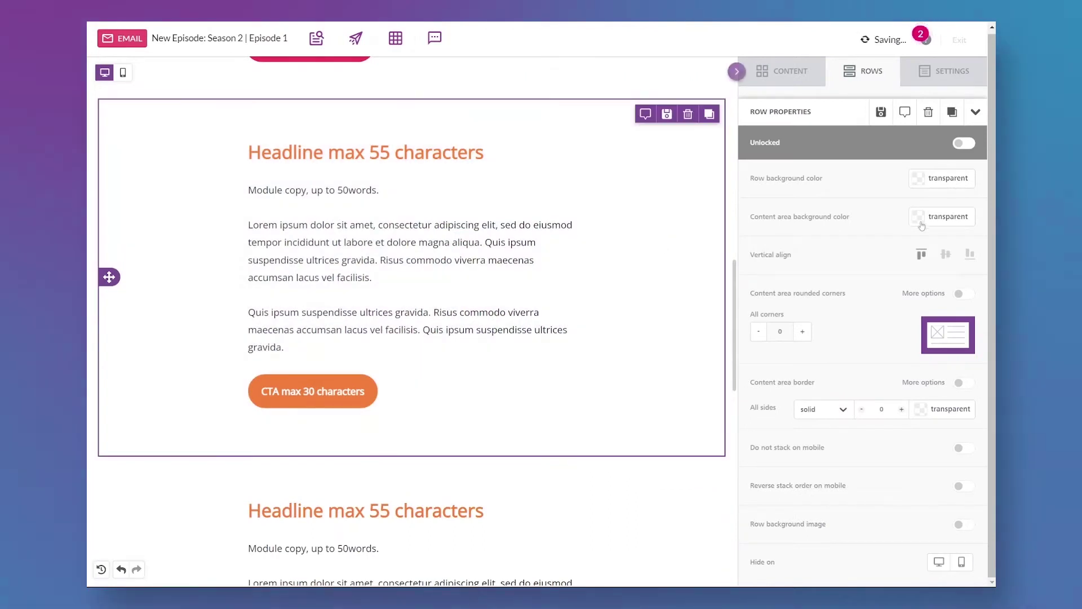
left_click(919, 217)
left_click(794, 370)
Make the pink row's headline, link colour, CTA button and button border magenta.
left_click(367, 152)
left_click(918, 331)
left_click(887, 383)
left_click(919, 370)
left_click(887, 416)
left_click(527, 407)
left_click(918, 457)
left_click(887, 551)
scroll(914, 520, "down", 6)
left_click(920, 491)
left_click(888, 551)
Drag a new empty row in above the pink row.
left_click(699, 348)
scroll(690, 127, "up", 1)
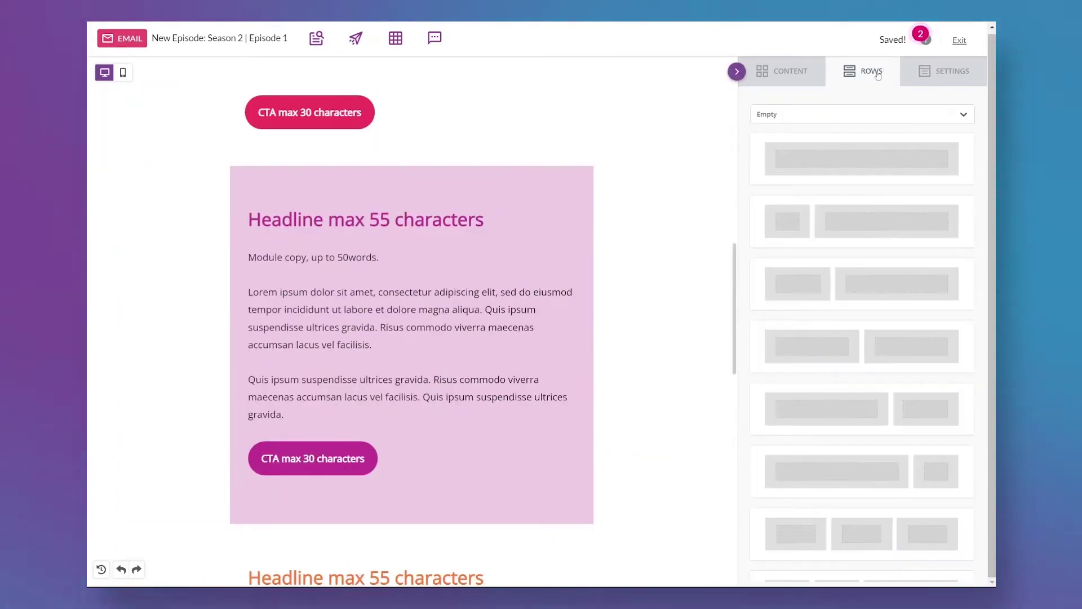
left_click_drag(690, 160, 571, 165)
left_click(198, 307)
scroll(198, 308, "down", 4)
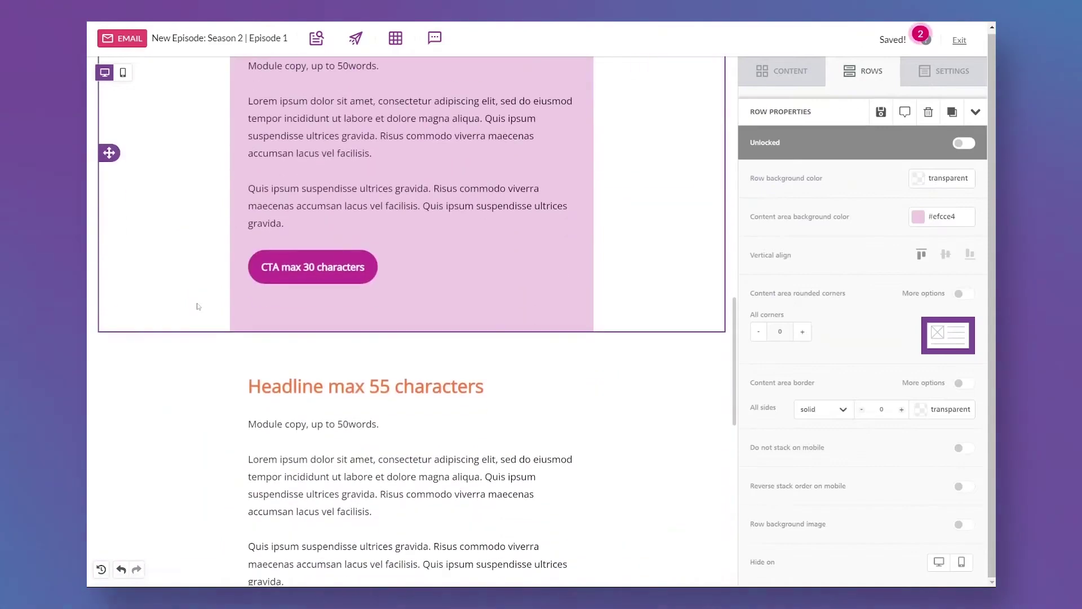
scroll(198, 306, "down", 4)
left_click(122, 279)
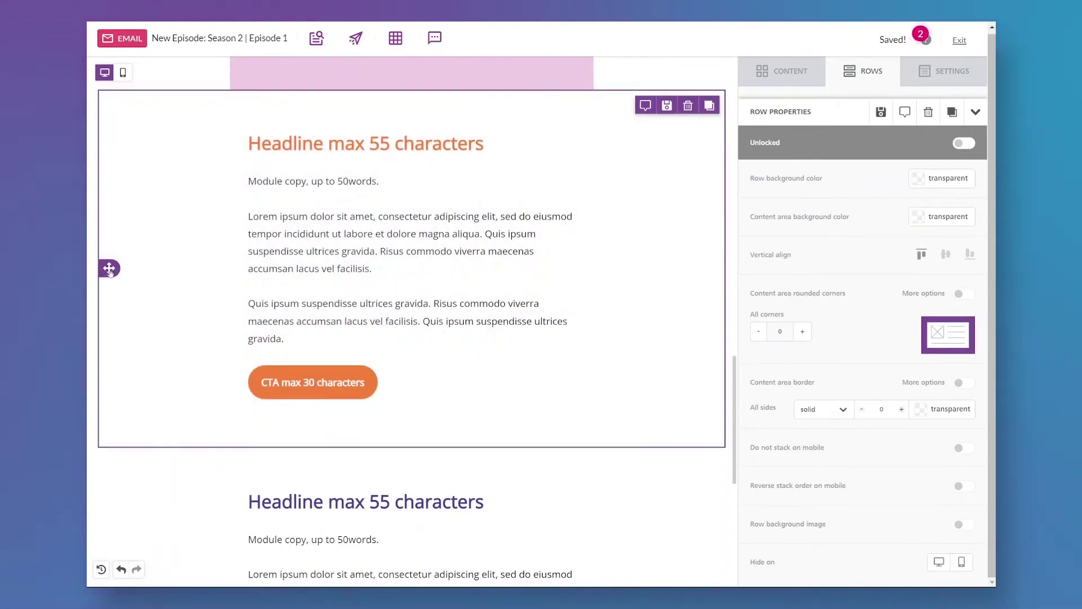
Move the empty row, add a Paragraph block reading 'Humans of Email is sponsored by [sponsoring company name here]'.
left_click_drag(110, 269, 169, 225)
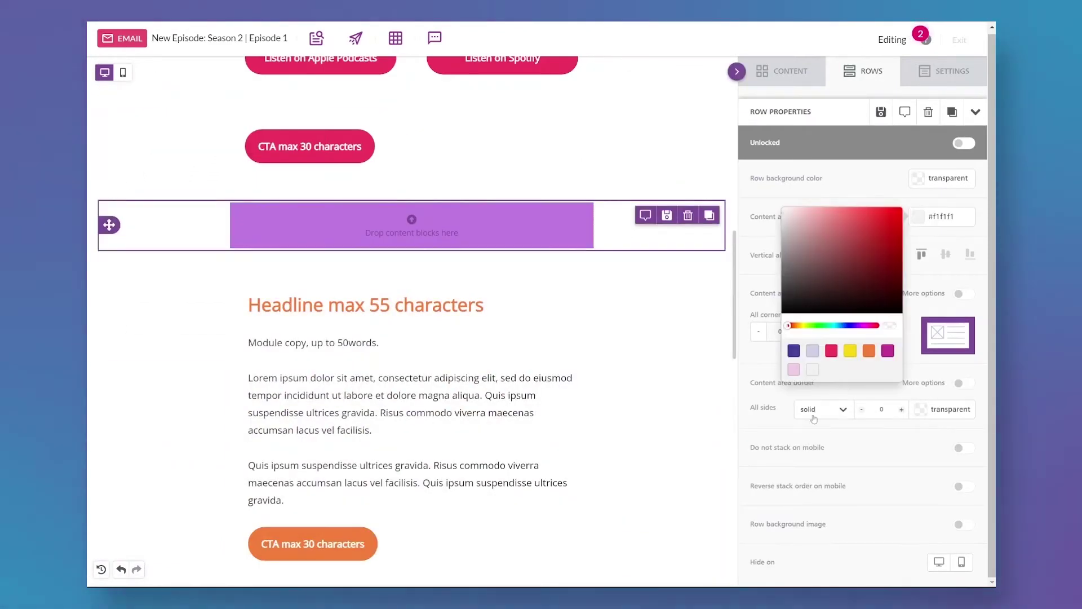
scroll(762, 446, "down", 3)
left_click(782, 71)
left_click_drag(780, 213, 412, 226)
type("ring company name here]")
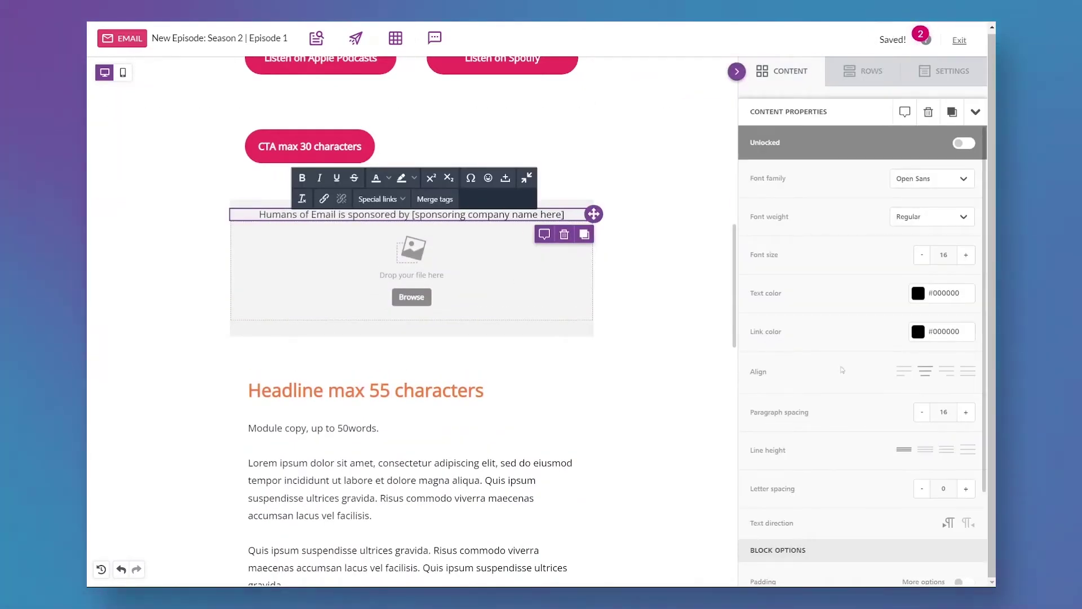
Style the sponsor text at size 14 in #4c3f99 and add a purple top border.
key("ctrl+a")
left_click(922, 254)
left_click(922, 255)
left_click(918, 294)
left_click(794, 377)
left_click(637, 331)
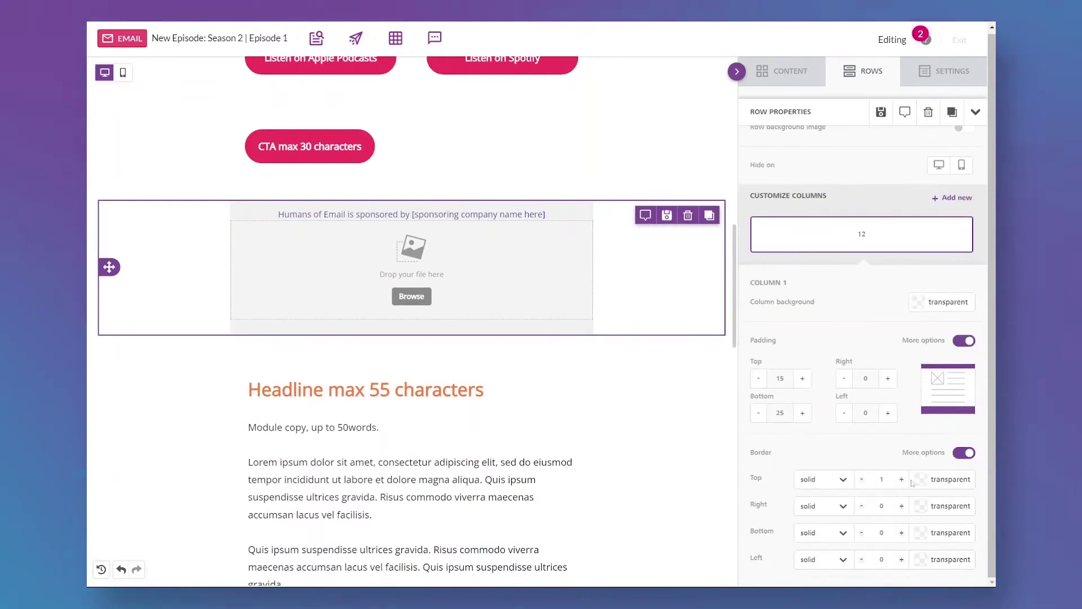
left_click(915, 481)
Insert the Sponsor Ad 1200 x 600 placeholder image via the file manager.
left_click(418, 215)
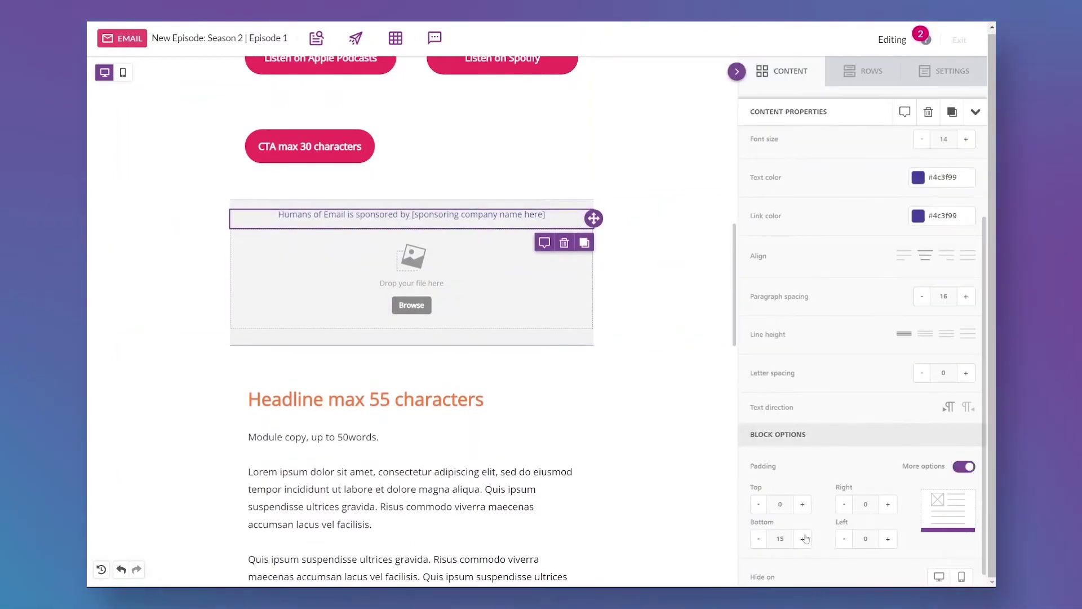
left_click(418, 307)
left_click(374, 268)
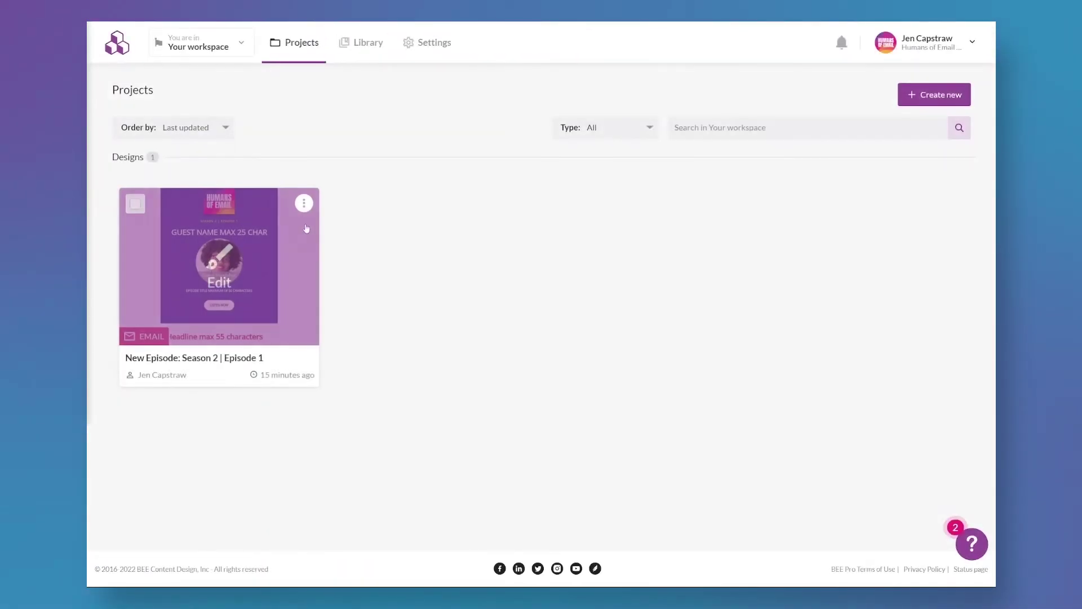
Copy the episode design, set body right padding to 25 and the hero background to magenta.
left_click(304, 203)
left_click(260, 261)
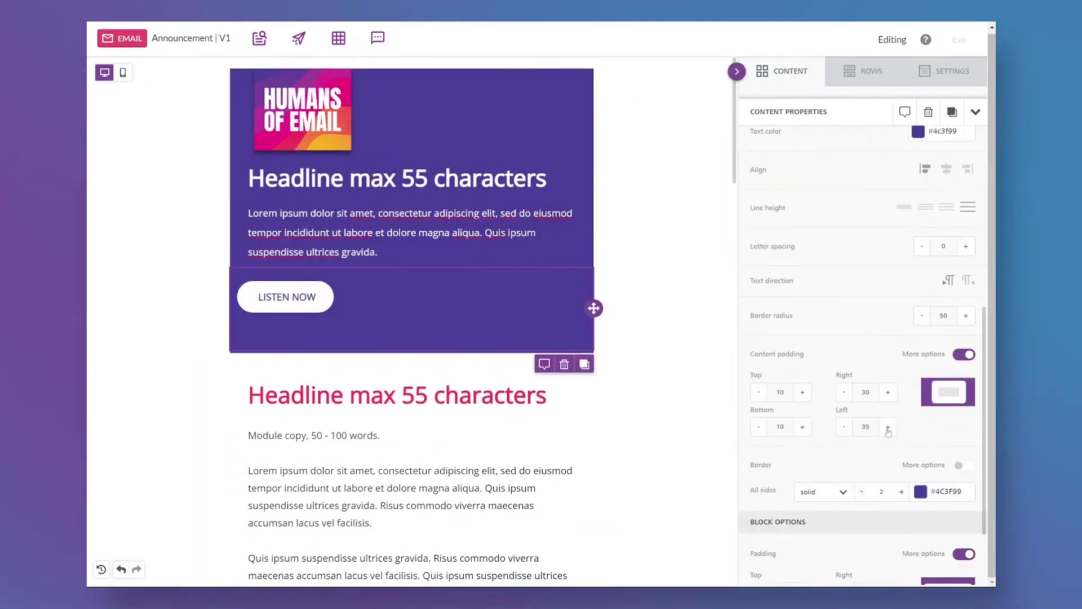
left_click(888, 494)
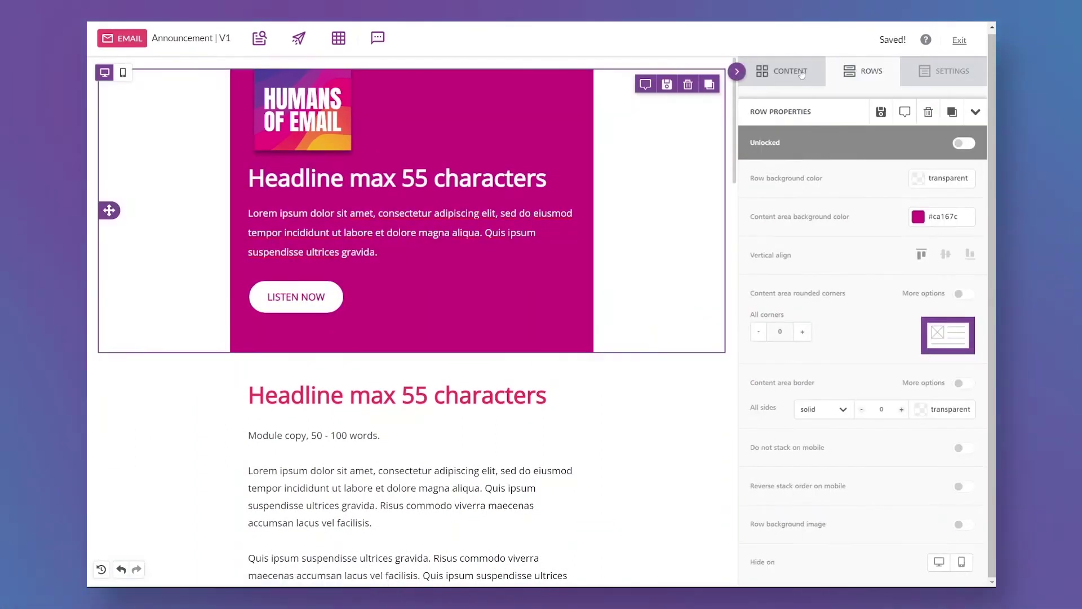
left_click(801, 72)
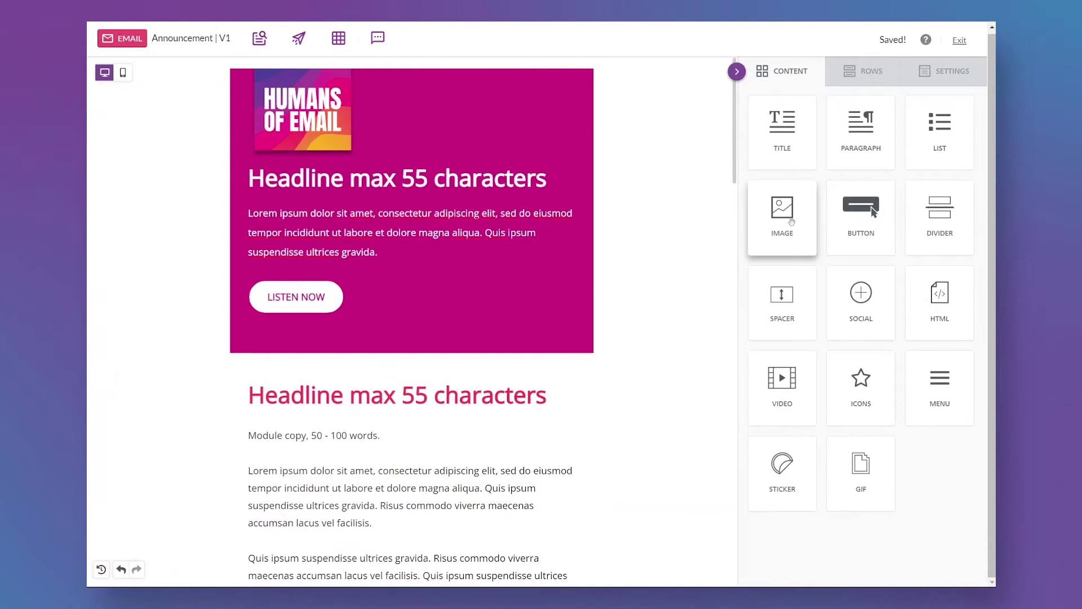
Add an Image block below the hero with uploaded podcast-aliens.png.
left_click_drag(791, 222, 411, 403)
left_click(409, 426)
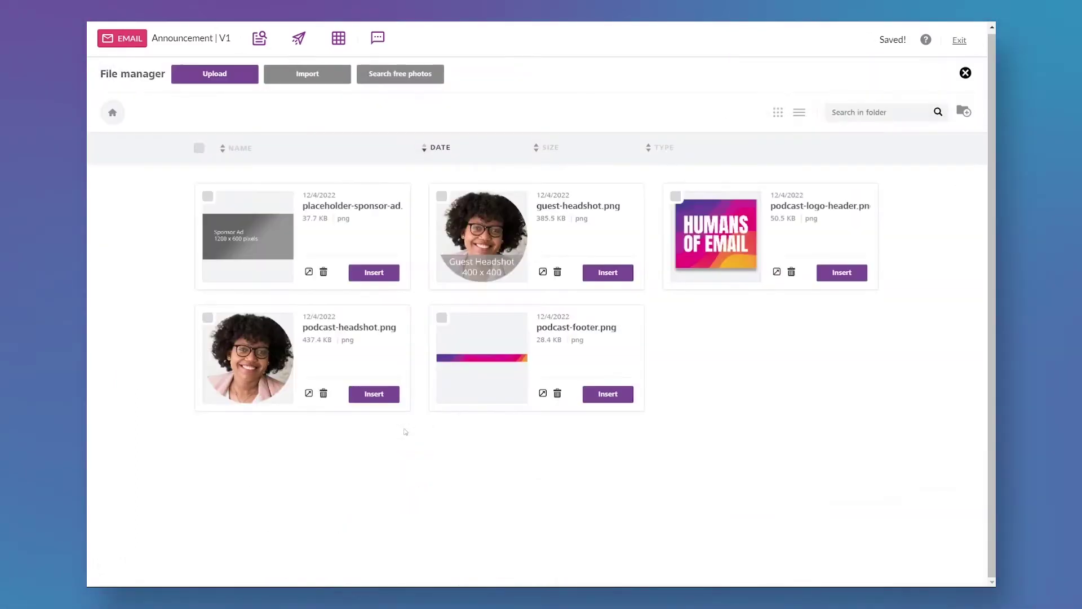
left_click(215, 74)
left_click(503, 90)
left_click(790, 440)
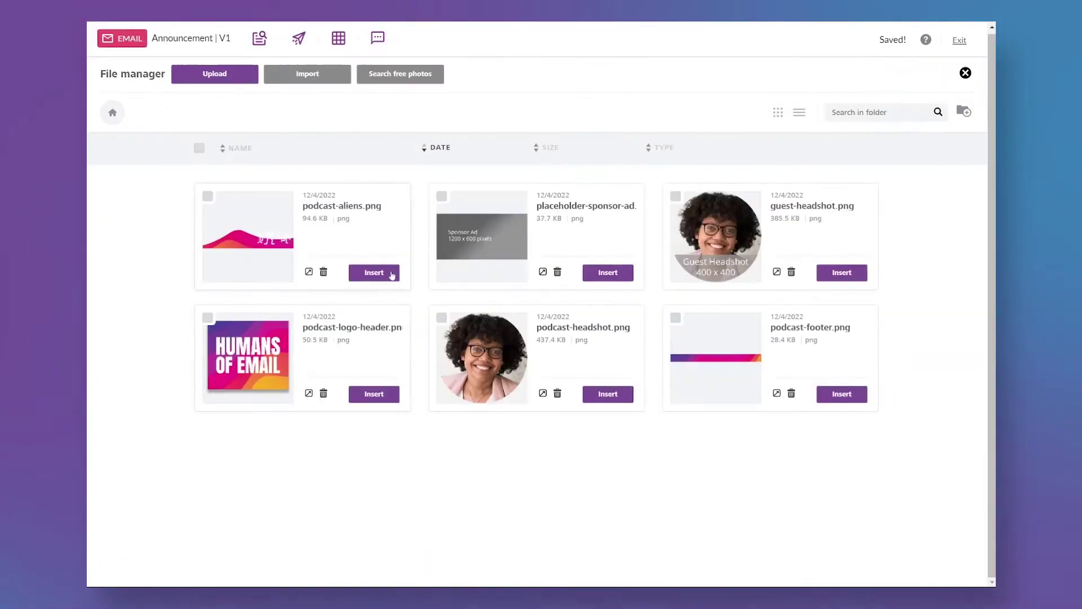
left_click(386, 277)
left_click(603, 544)
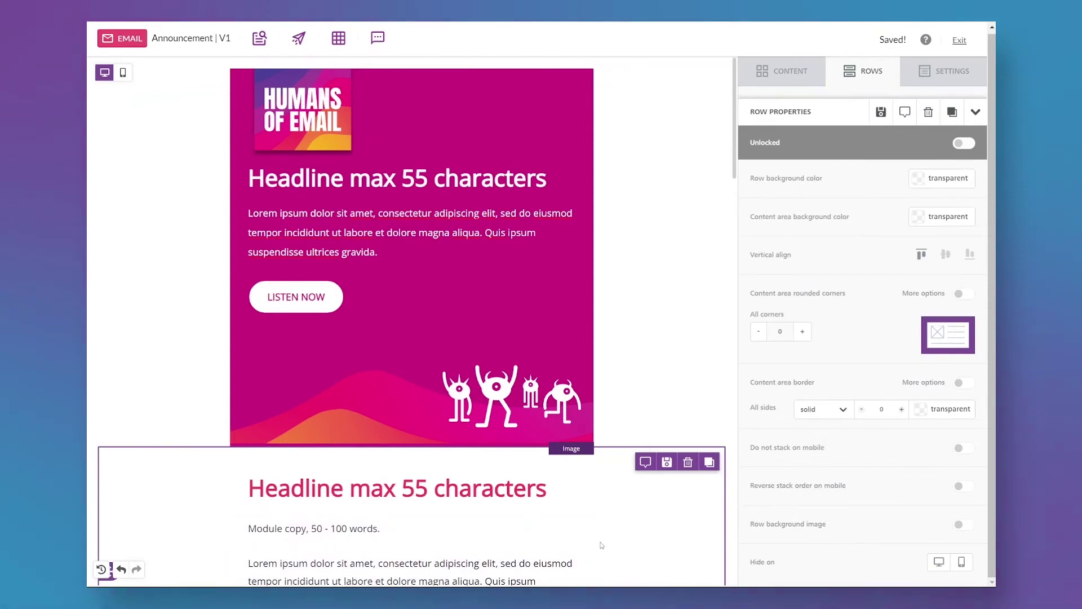
Switch to Mobile preview and select all of the hero headline text.
left_click(123, 72)
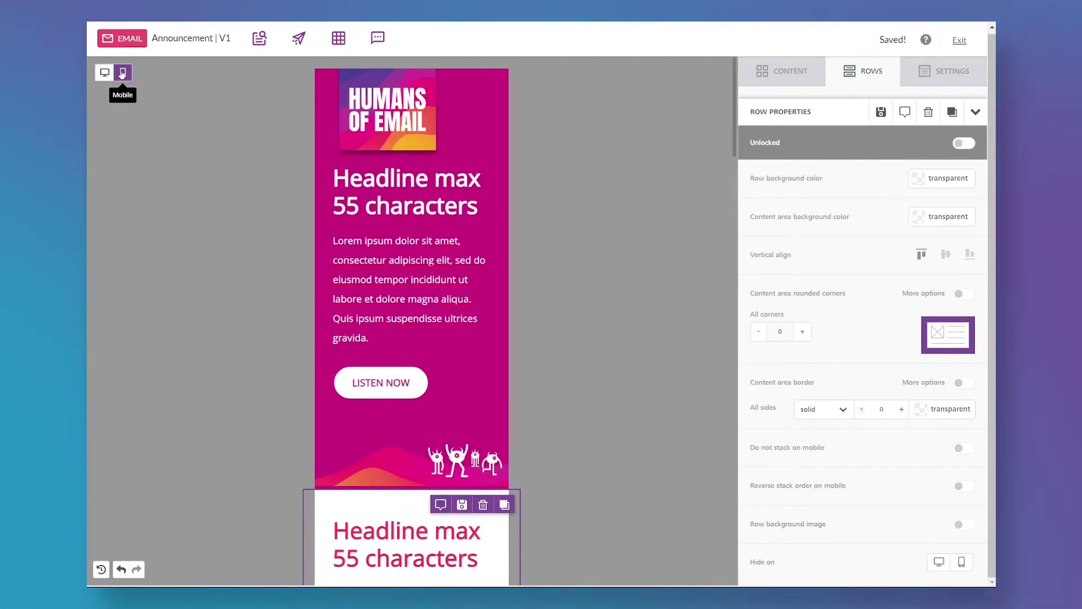
left_click(406, 192)
key("ctrl+a")
On mobile, shrink the headline font and centre the LISTEN NOW button and logo.
left_click(925, 295)
left_click(925, 294)
left_click(451, 369)
left_click(451, 150)
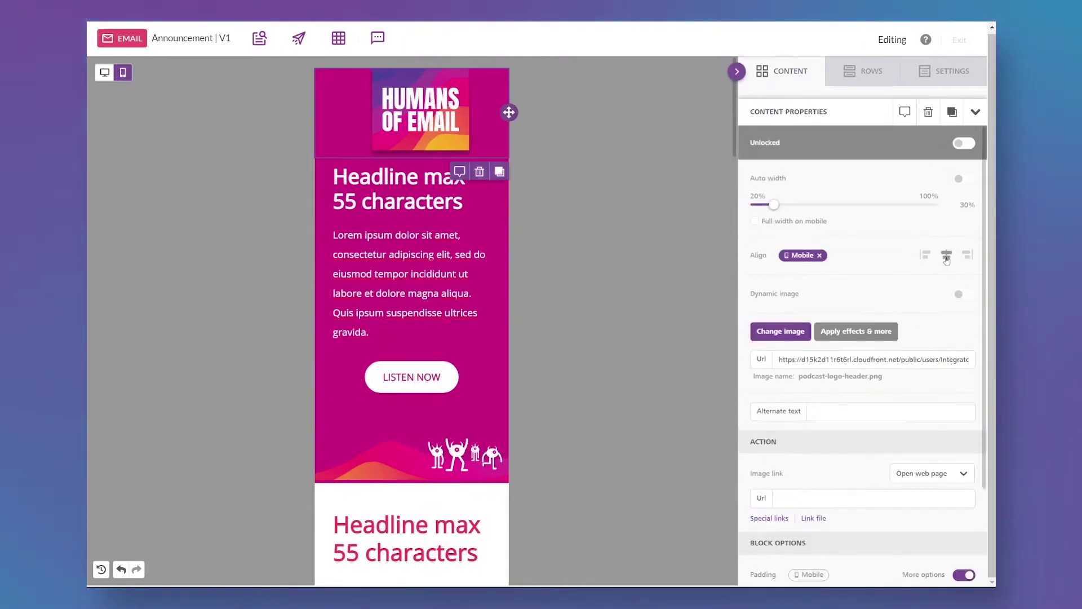
Hide the aliens image on mobile and add podcast-aliens-mobile.png in a new Image block.
scroll(875, 474, "down", 2)
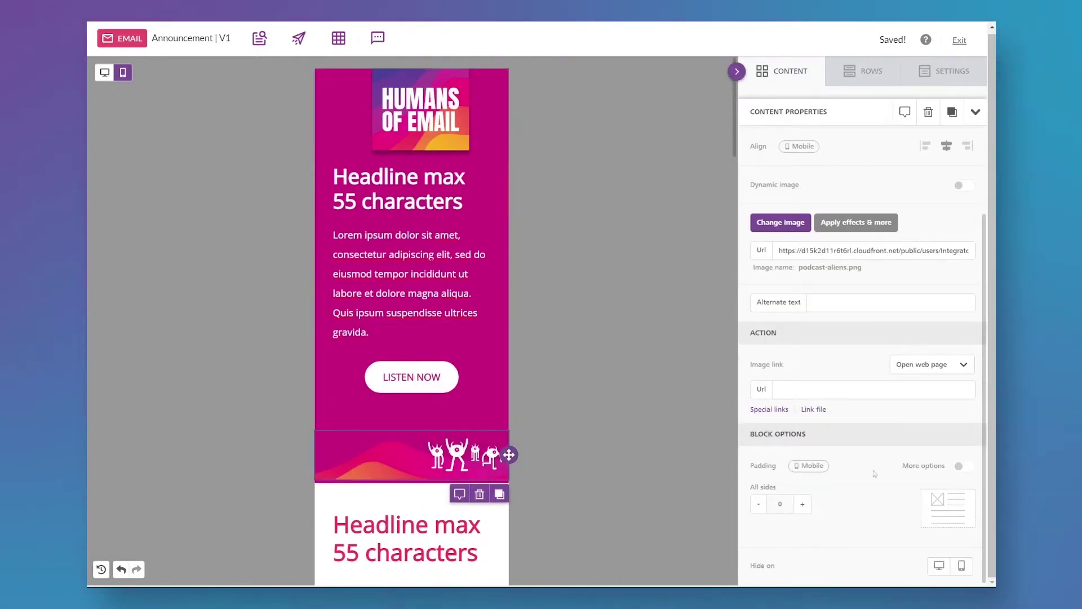
left_click(964, 566)
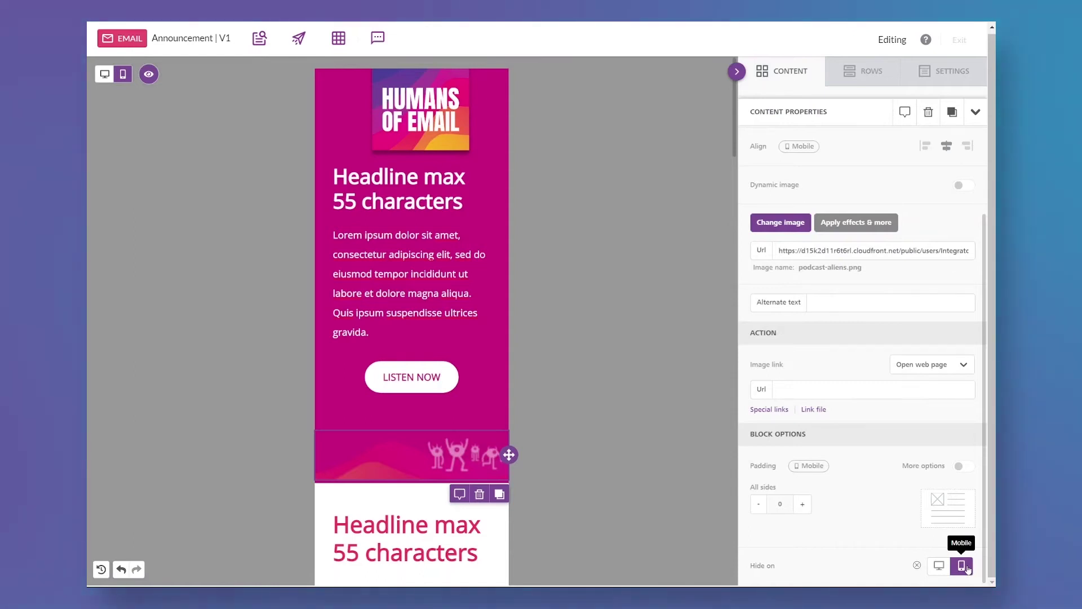
left_click(737, 71)
left_click_drag(780, 217, 411, 451)
left_click(413, 505)
left_click(406, 271)
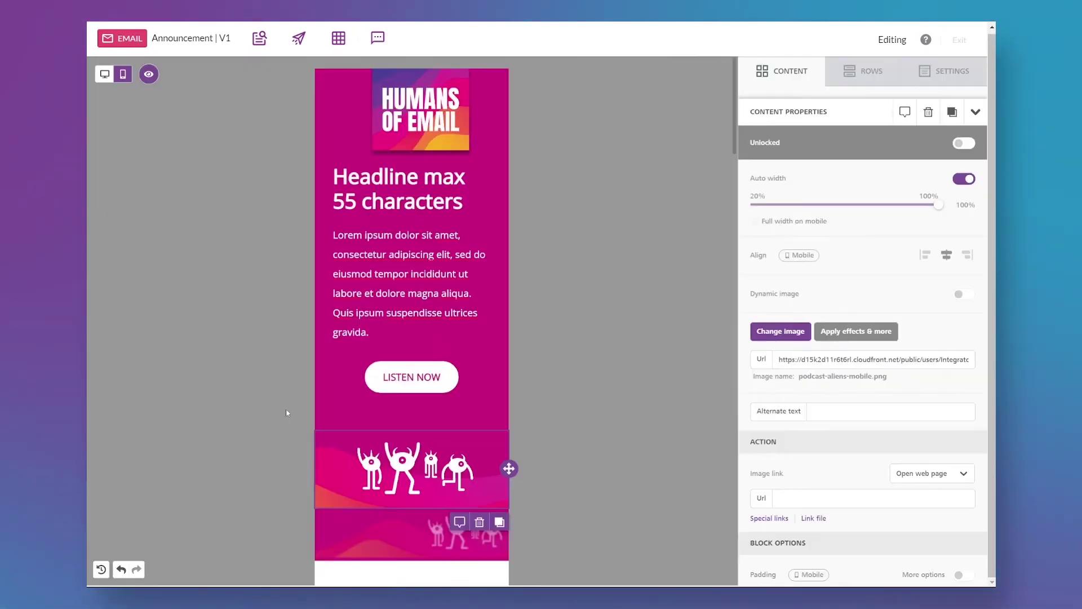
Stop showing hidden elements and return to the desktop preview.
left_click(149, 75)
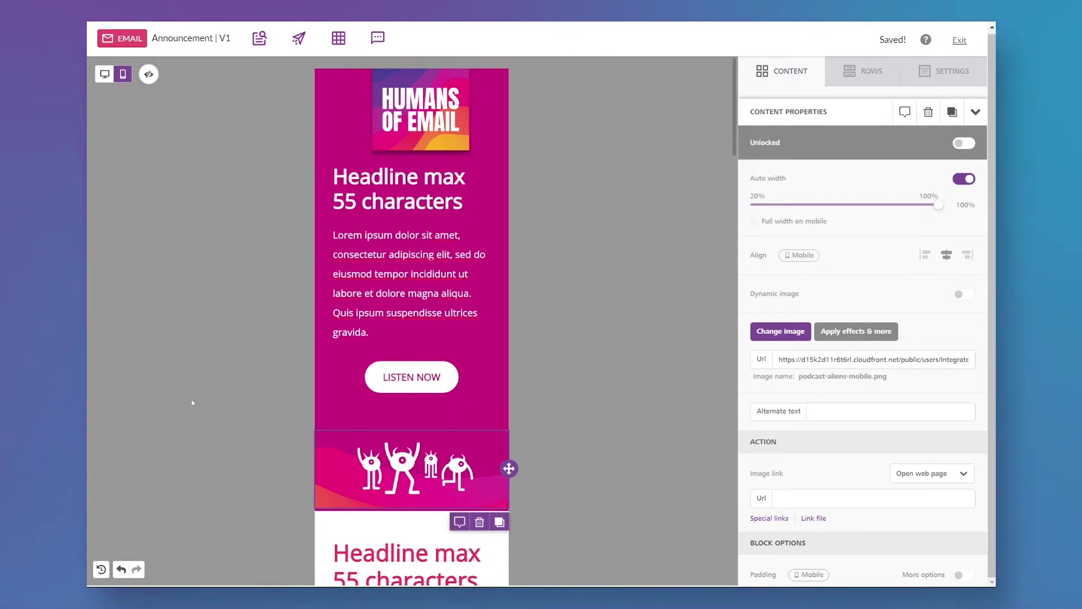
left_click(105, 73)
left_click(193, 295)
left_click(423, 466)
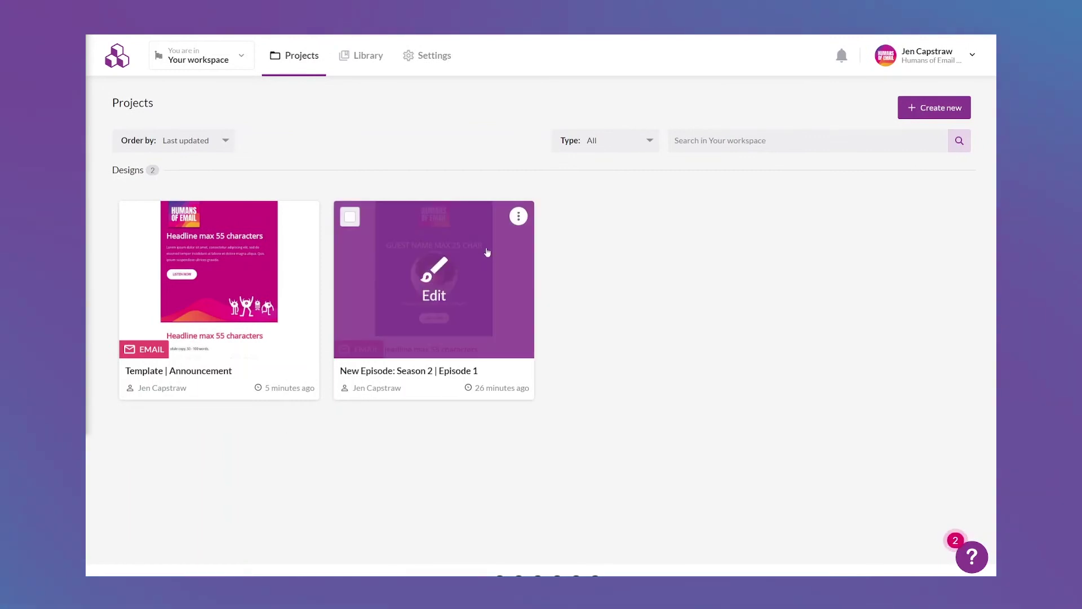
Delete the standalone CTA row from New Episode: Season 2 | Episode 1 and exit the editor.
left_click(486, 255)
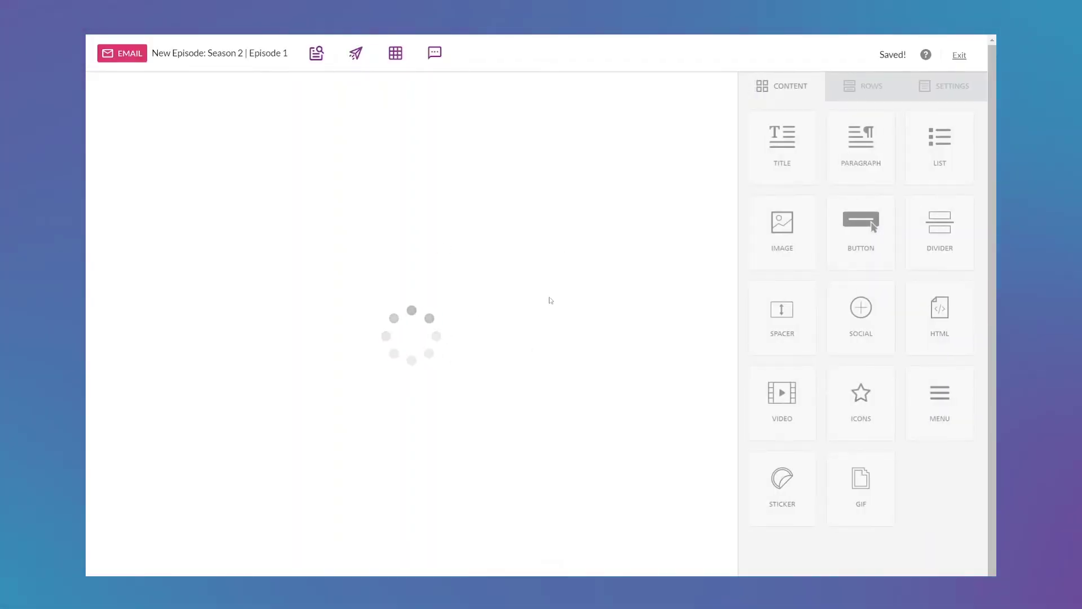
scroll(697, 309, "down", 7)
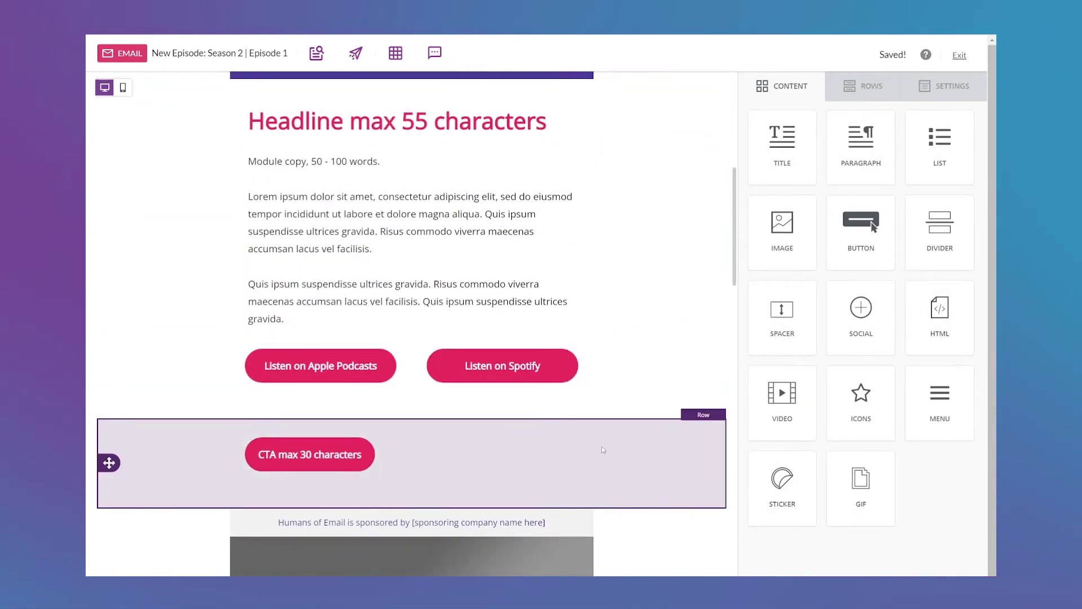
left_click(603, 449)
left_click(689, 435)
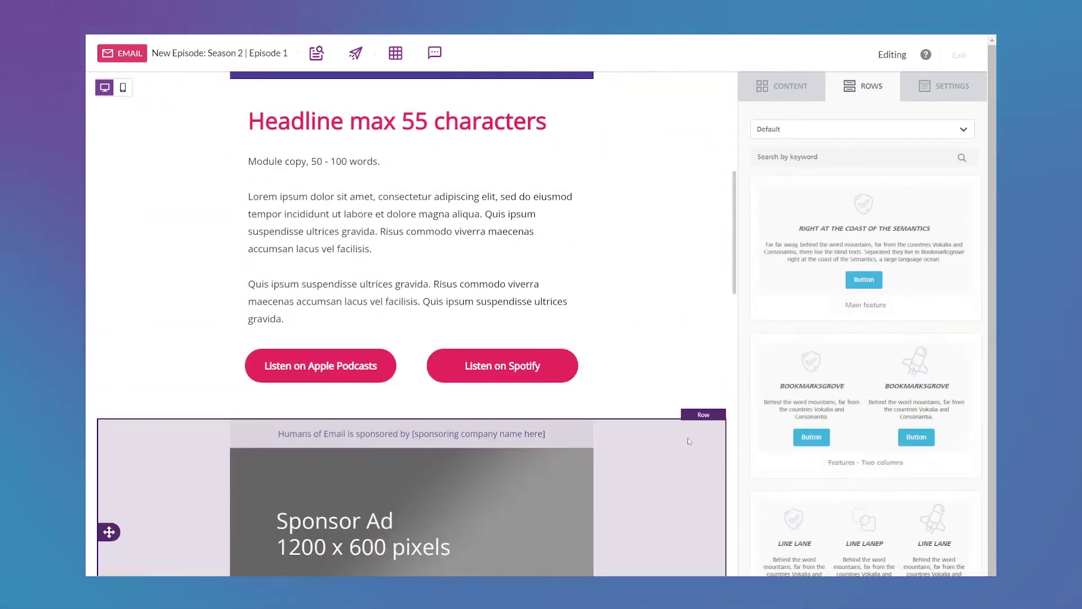
scroll(687, 314, "up", 7)
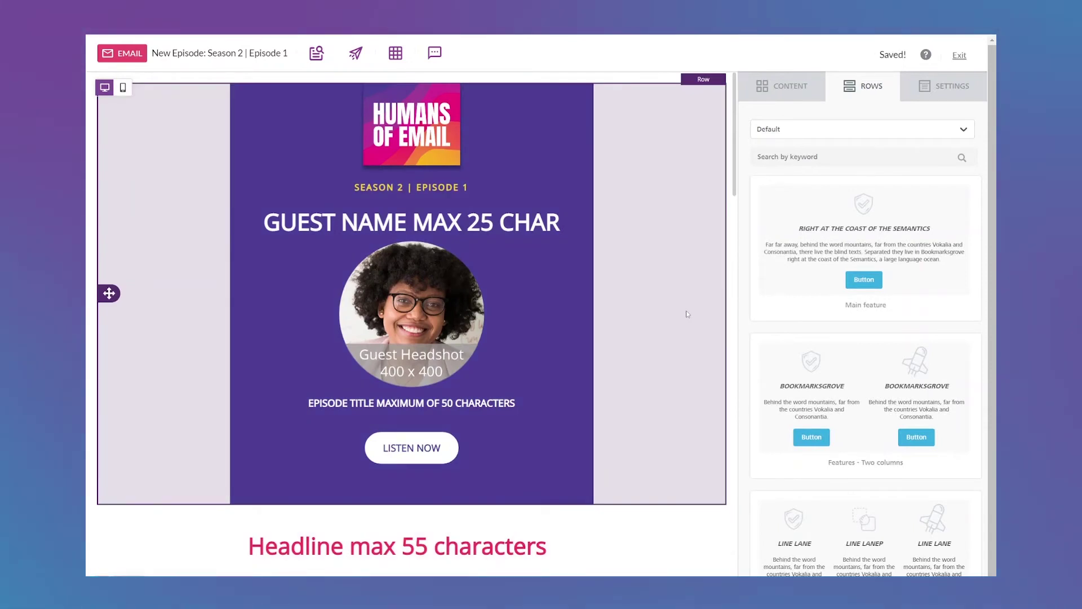
left_click(960, 55)
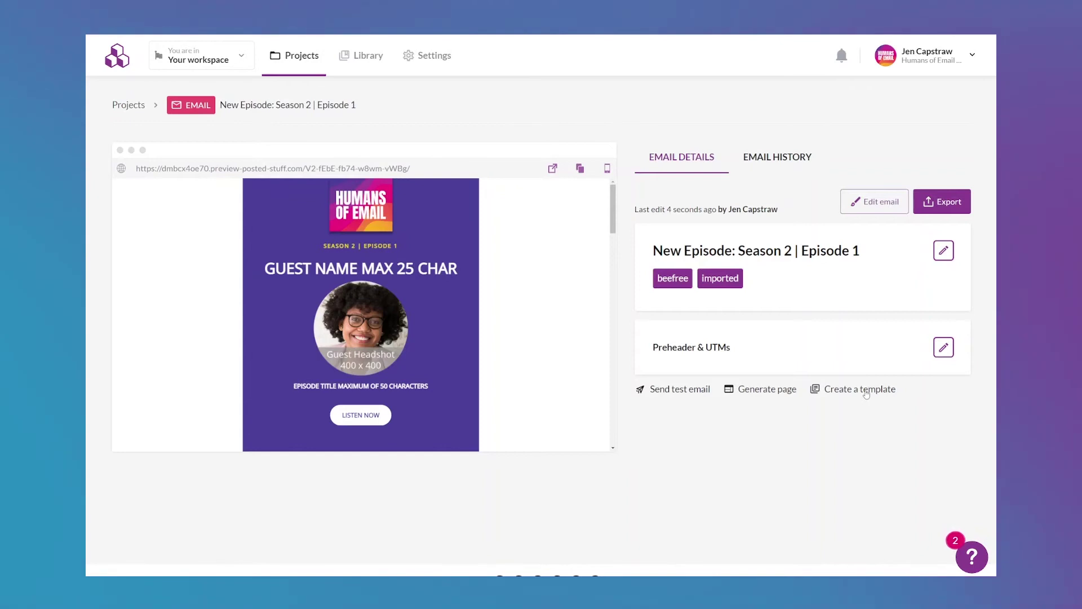
Save the email as Template | New Episode, then view the Template Catalog of 1254 designs.
left_click(867, 394)
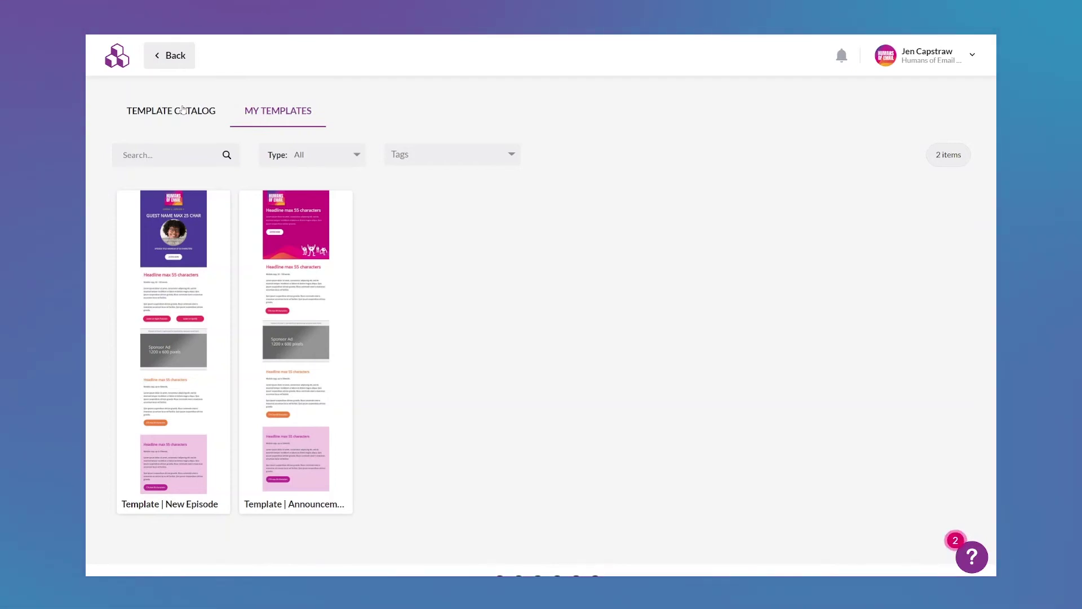
left_click(183, 109)
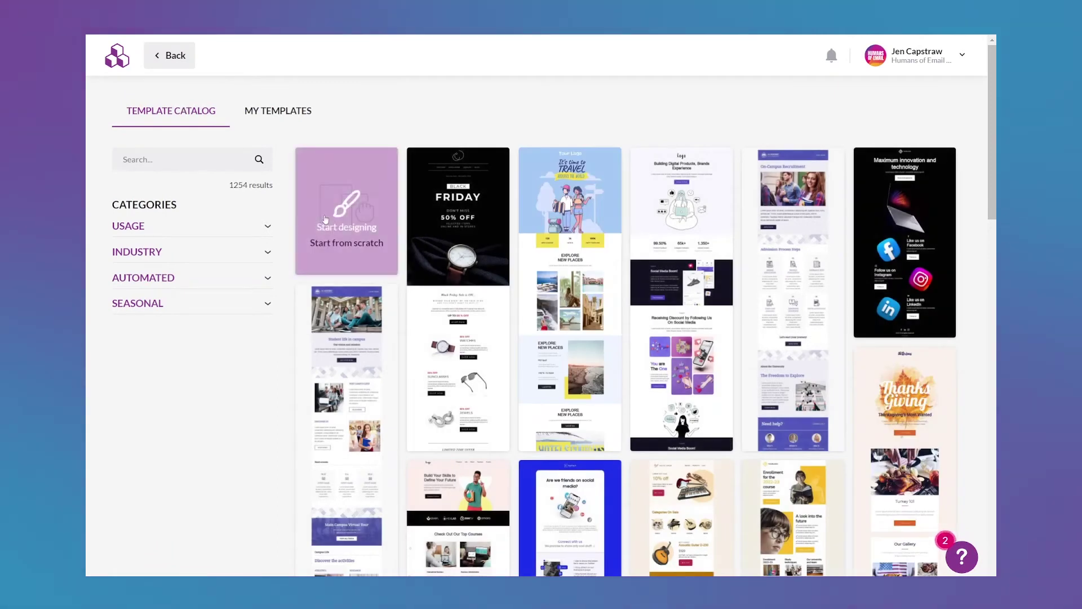
Start a new email and place the saved Episodes header row at the top.
left_click(328, 219)
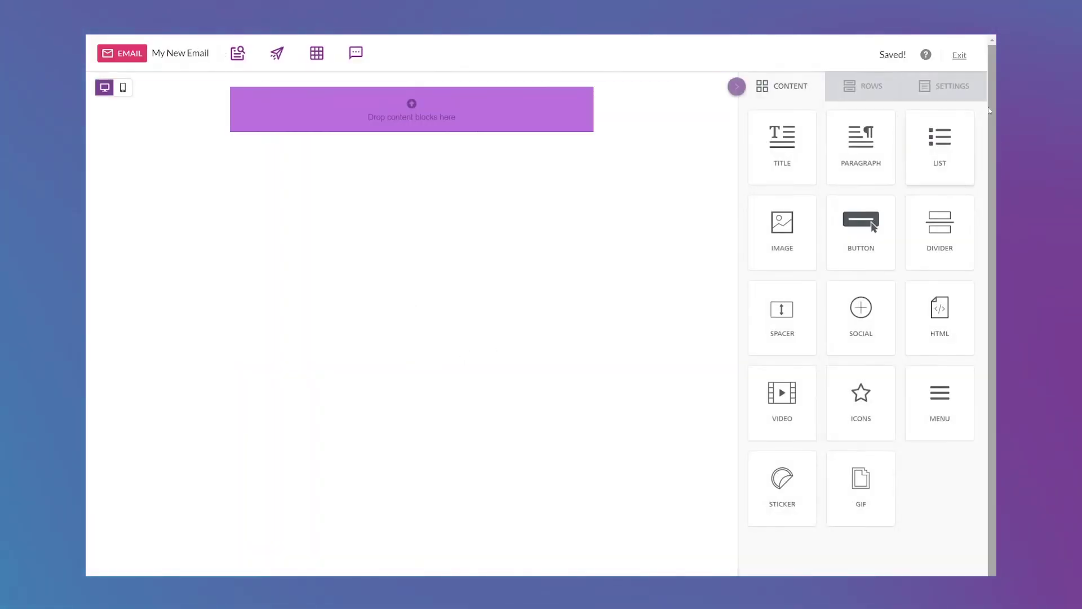
left_click(860, 84)
left_click(859, 132)
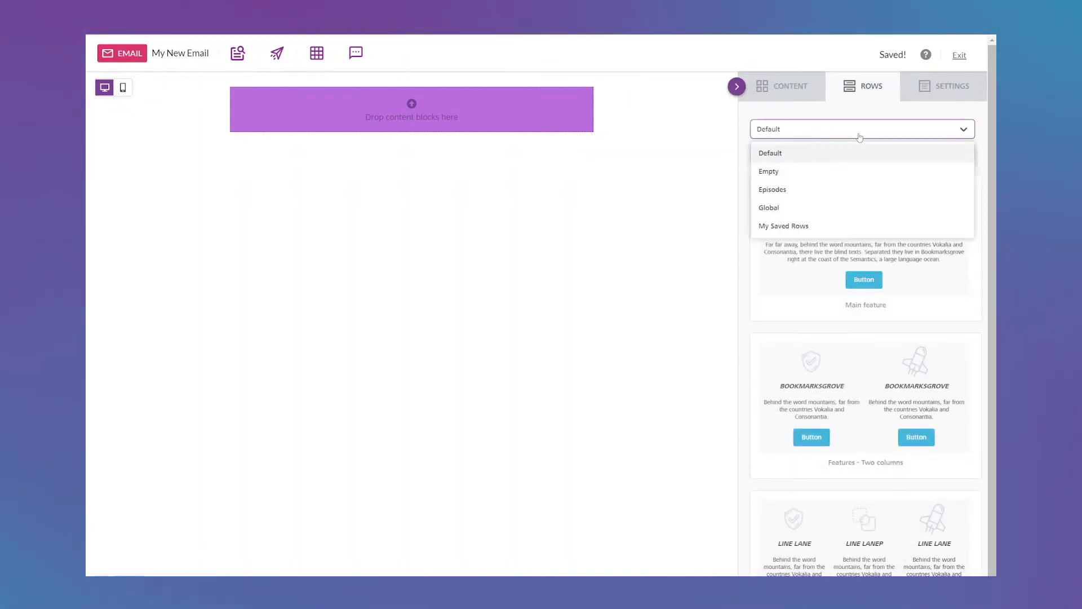
left_click(773, 190)
left_click_drag(865, 338, 514, 106)
left_click(645, 536)
left_click(696, 510)
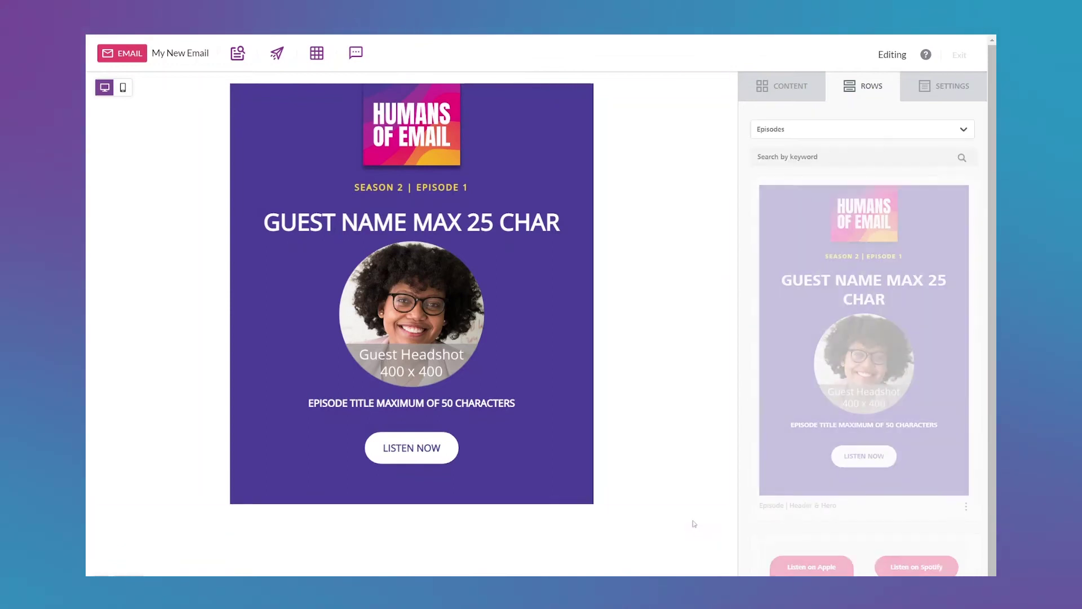
Add the Global headline and copy module under the header.
left_click(861, 131)
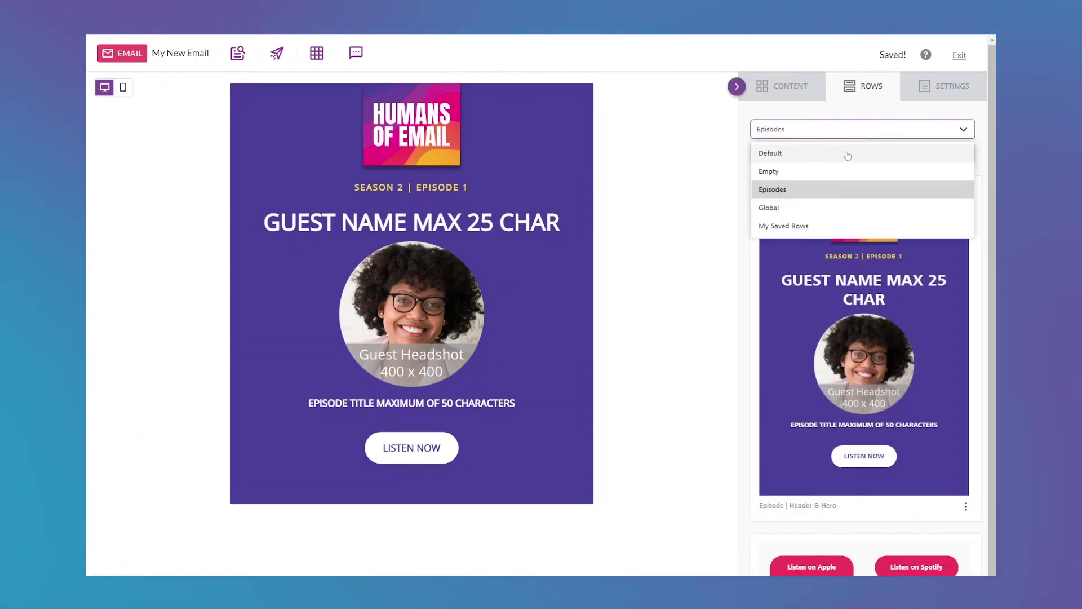
left_click(778, 208)
scroll(857, 282, "down", 3)
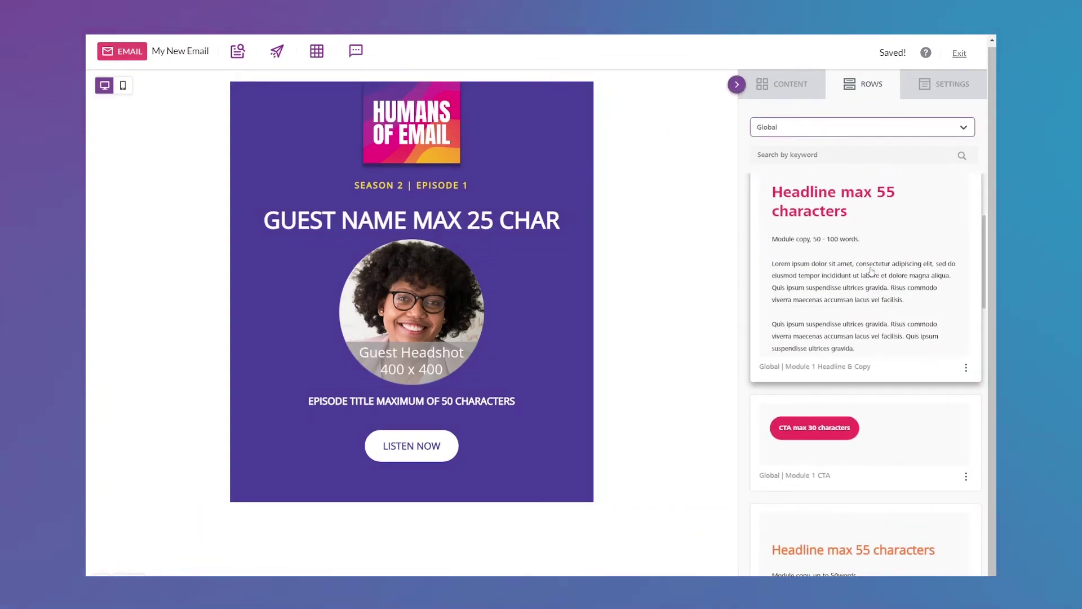
left_click_drag(853, 289, 710, 521)
Add the Global footer row below the podcast listen buttons.
left_click(860, 130)
left_click(811, 186)
scroll(647, 403, "down", 3)
scroll(608, 489, "down", 2)
left_click(863, 127)
left_click(768, 147)
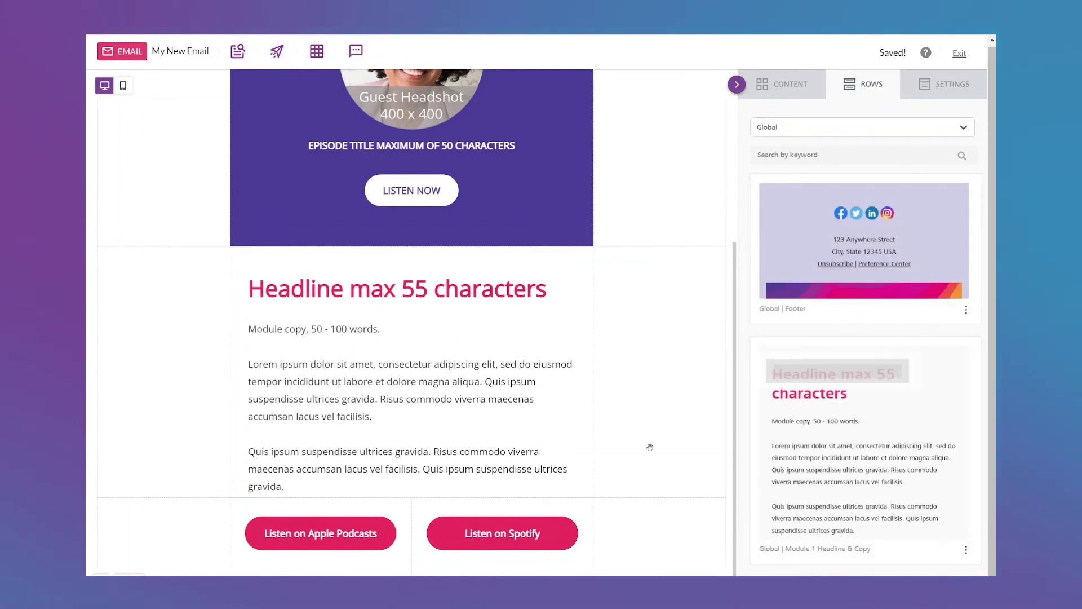
left_click_drag(571, 536, 571, 539)
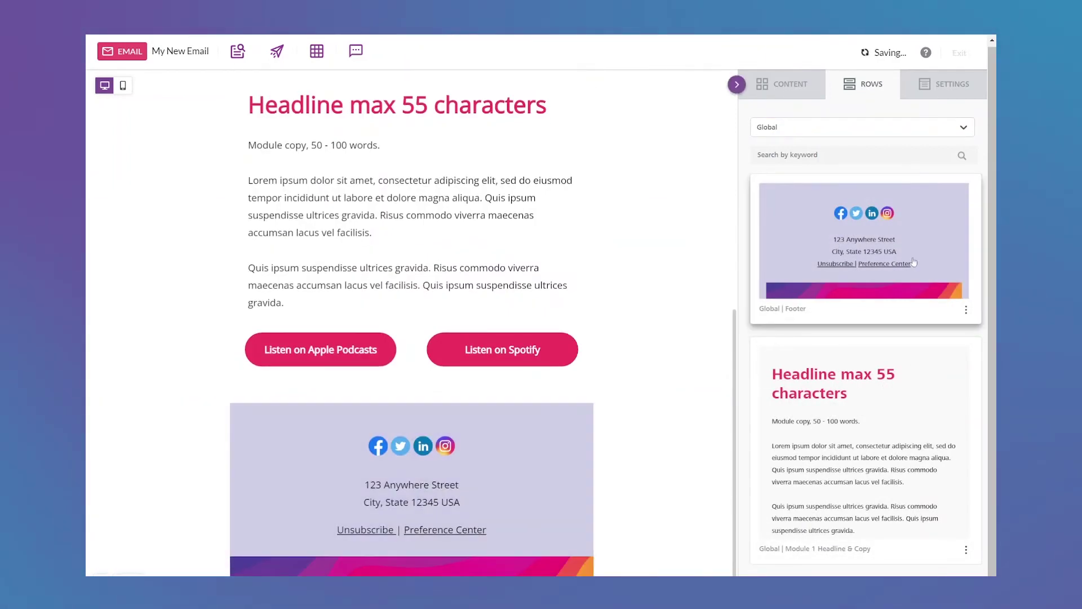
Add the Episodes Sponsor Ad row and the Global Module Orange row.
left_click(863, 127)
left_click(768, 257)
left_click_drag(864, 479, 626, 432)
left_click(863, 129)
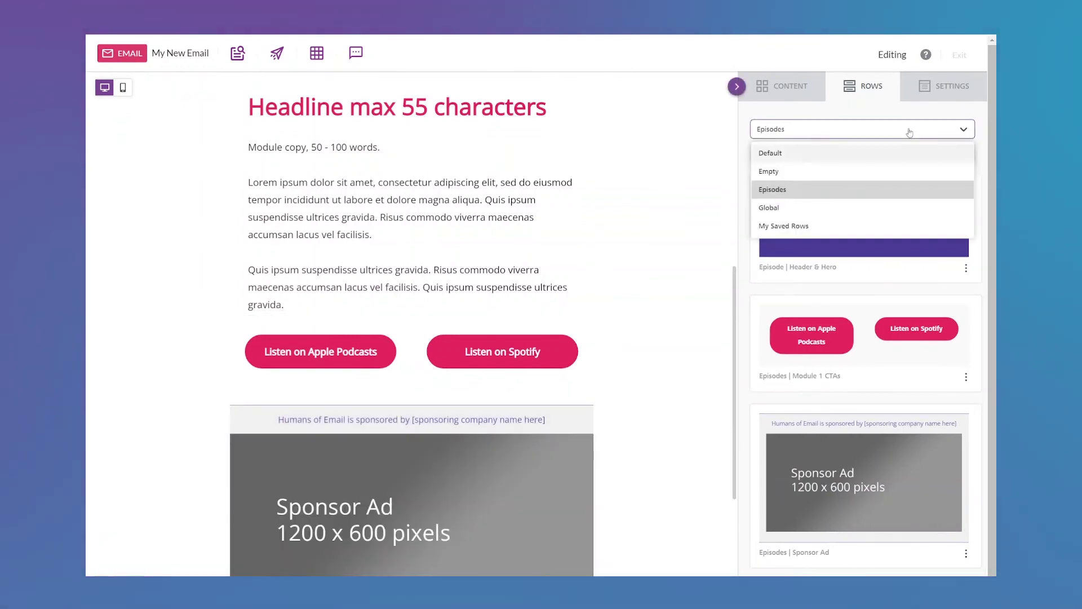
left_click(846, 207)
scroll(863, 377, "down", 5)
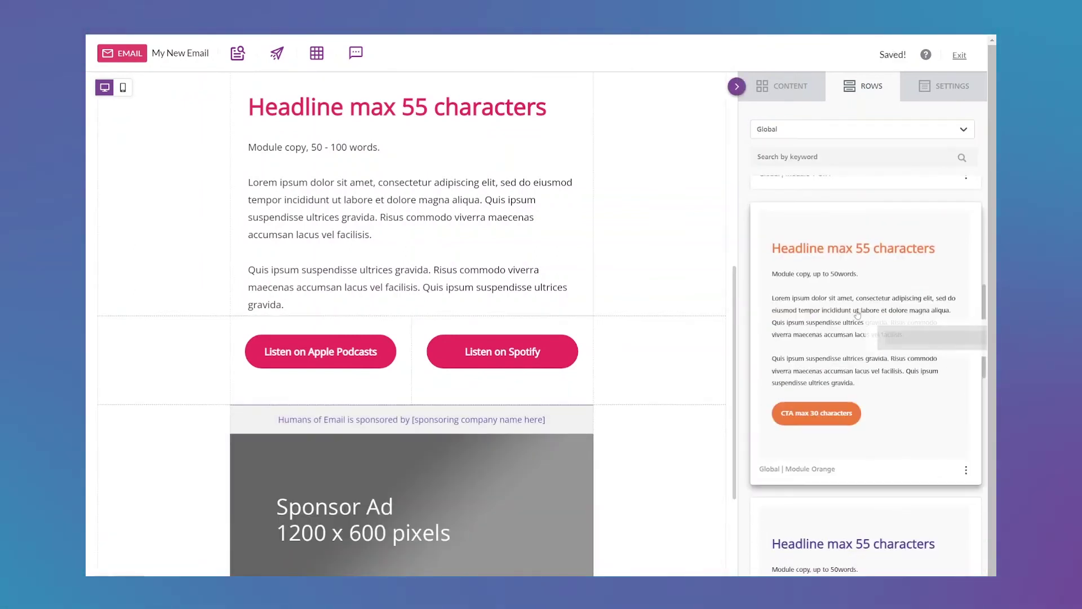
scroll(692, 333, "down", 4)
left_click_drag(862, 338, 649, 409)
scroll(574, 506, "up", 4)
scroll(574, 506, "up", 8)
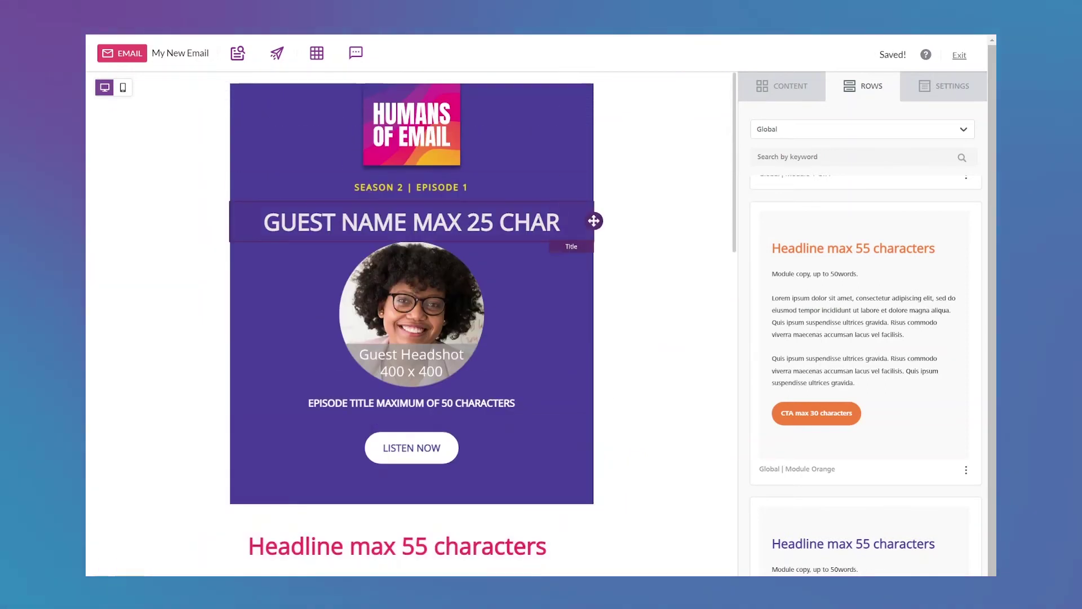
triple_click(519, 221)
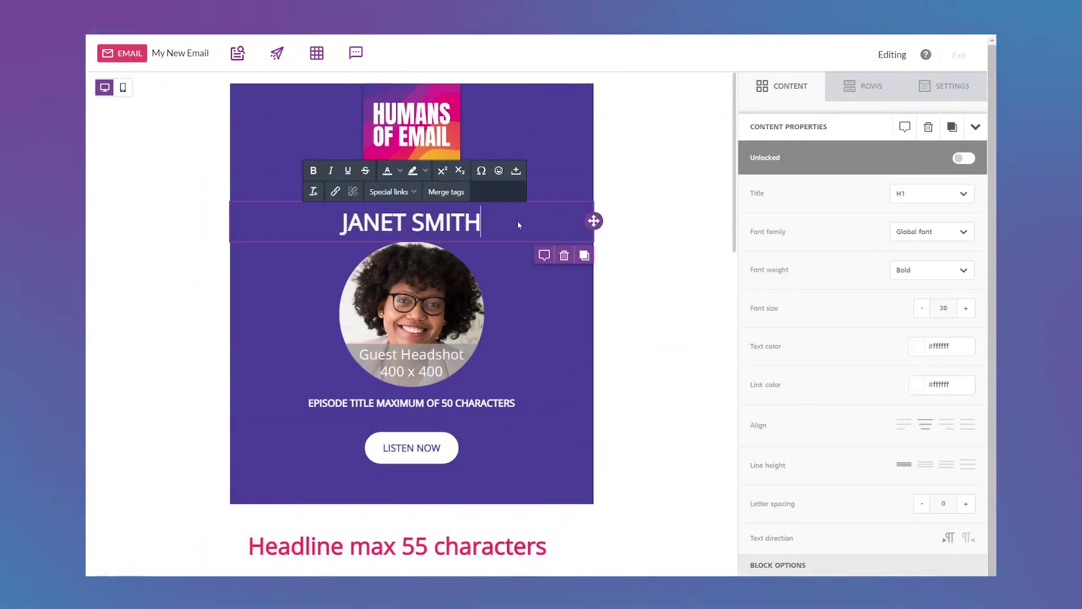
left_click(565, 376)
double_click(566, 376)
left_click(372, 529)
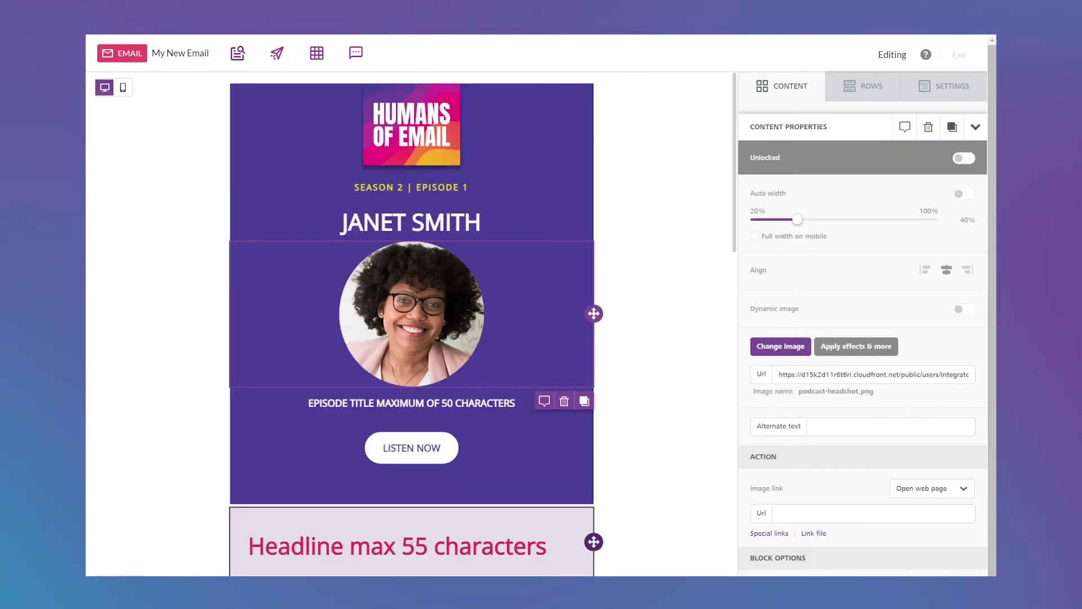
Retitle the episode 'ON CLIMBING MOUNT FUJI & RESPONSIVE EMAIL FOR ALL' and replace the headline text.
left_click(440, 402)
triple_click(440, 402)
type("ON CLIMBING M")
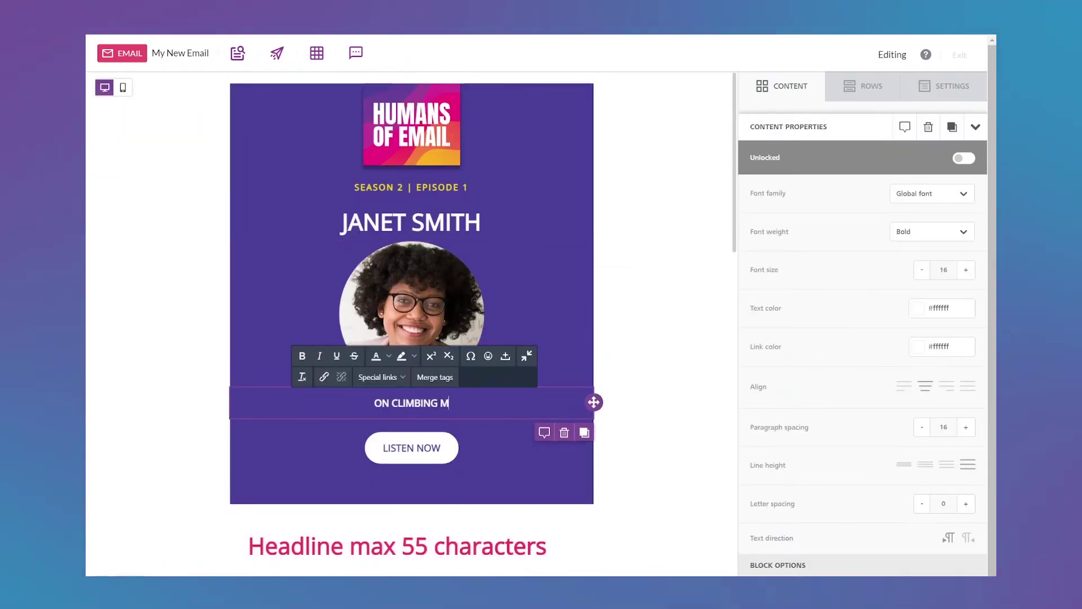
type("OUNT FUJI & RESPONSIVE EMAIL FOR ALL")
scroll(395, 320, "down", 5)
triple_click(395, 320)
type("j")
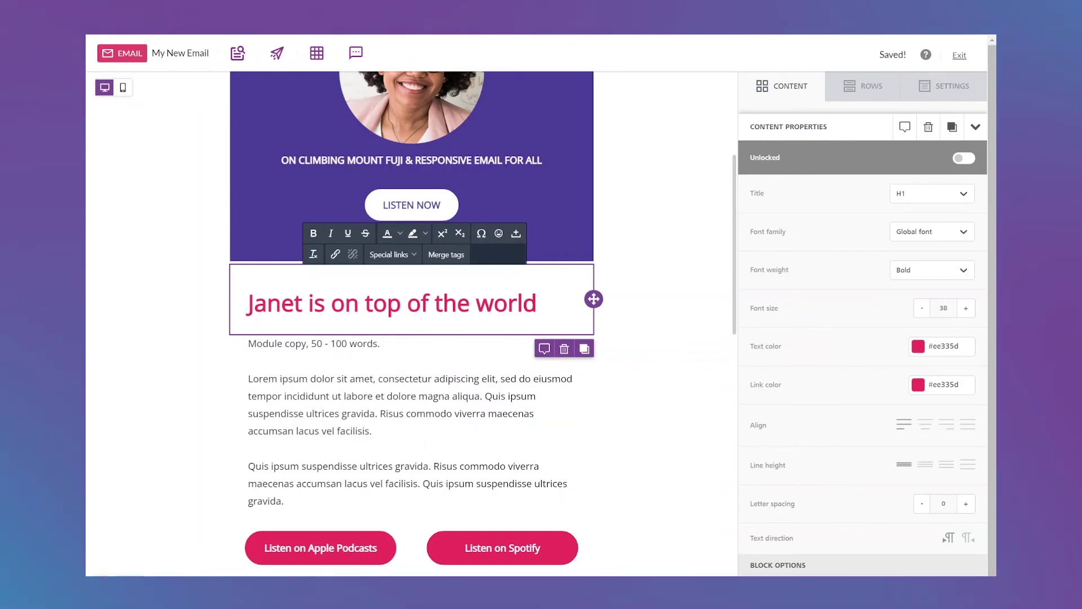
Replace the placeholder body paragraph with the guest's pasted two-paragraph story.
left_click(412, 406)
key("ctrl+a")
left_click(696, 440)
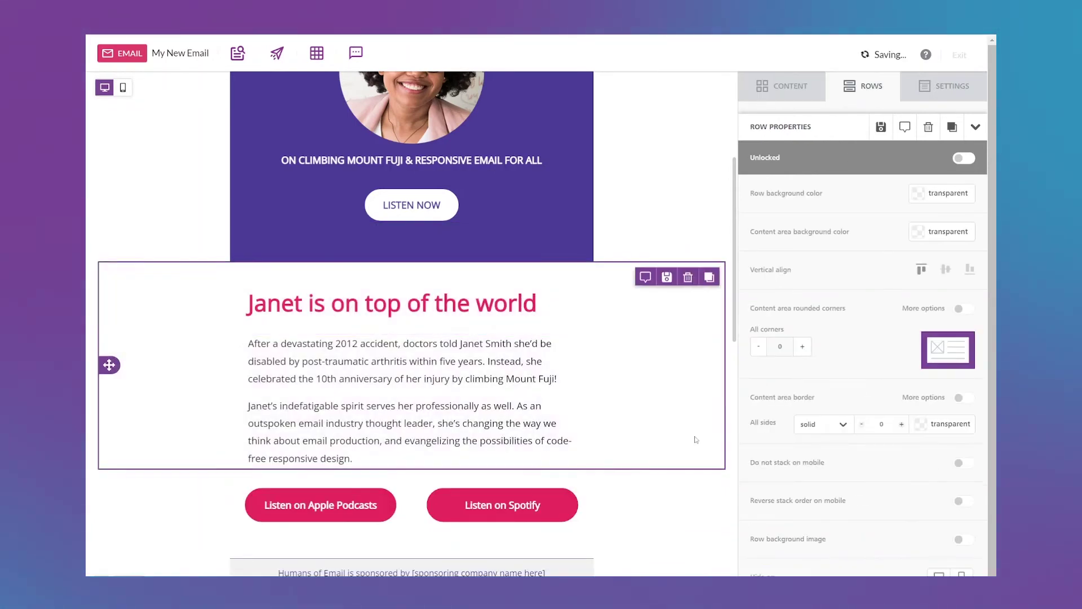
Swap the sponsor ad for the Super Cool Email image and set the sponsor line to 'Super Cool Email'.
scroll(483, 370, "down", 5)
left_click(482, 369)
left_click(781, 347)
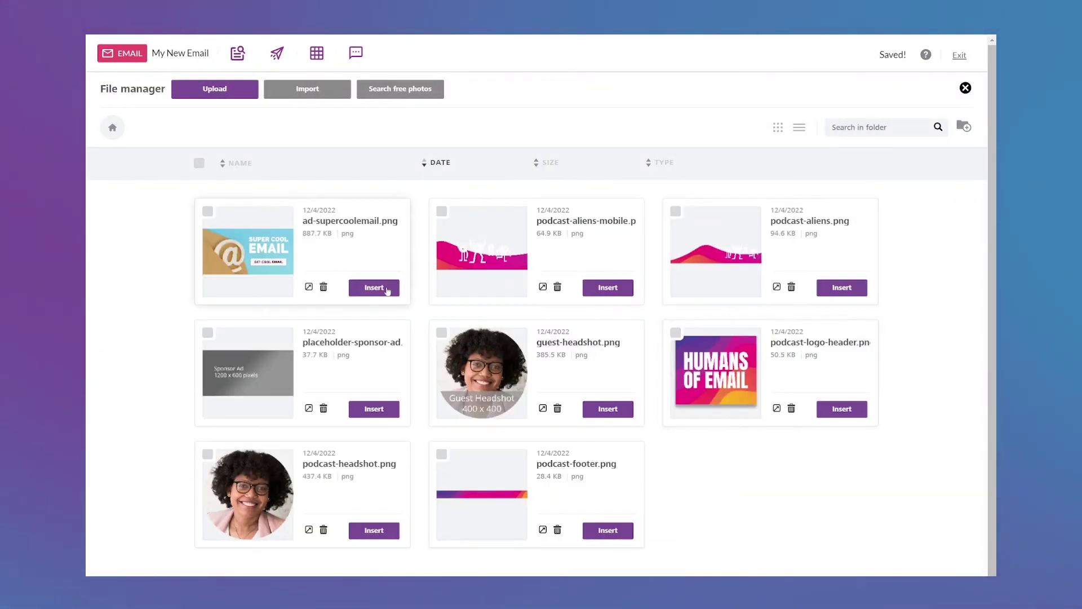
left_click(387, 290)
left_click(412, 271)
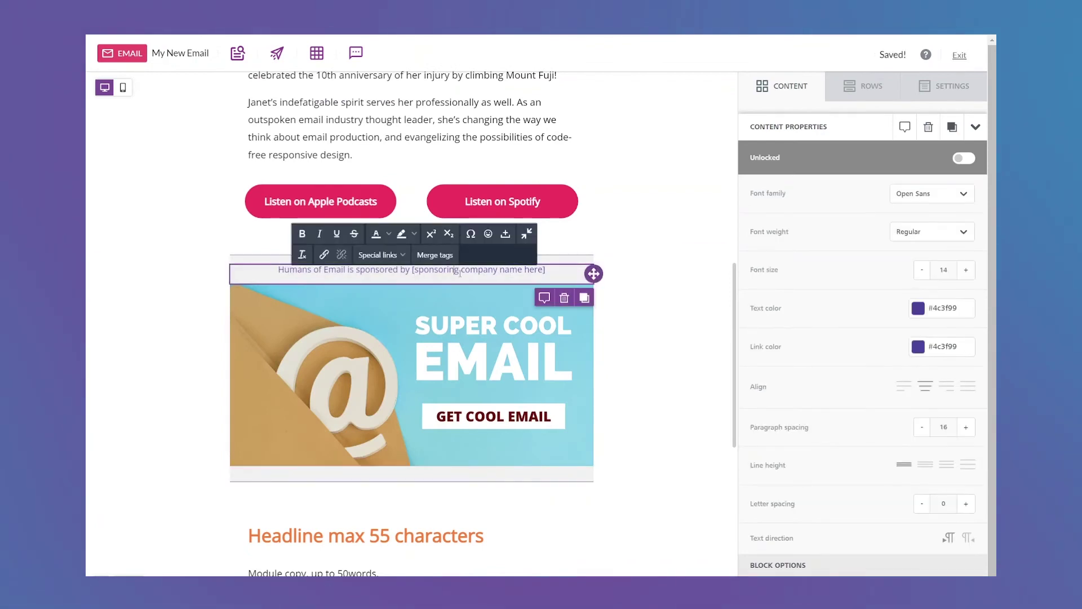
type("Super ")
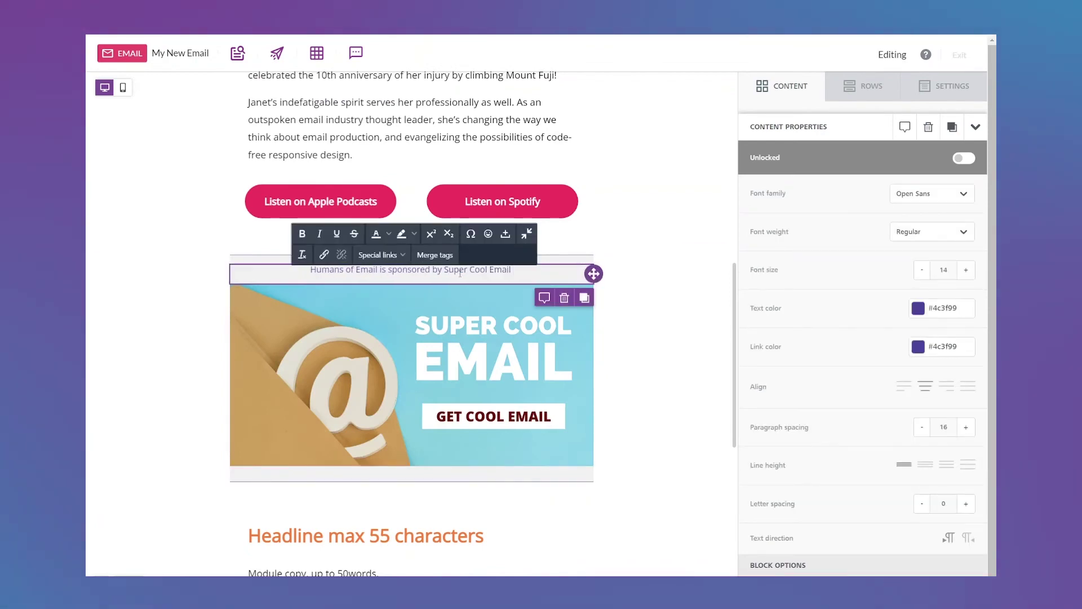
type("Cool Email")
left_click(655, 356)
Change the orange module's headline to 'Talk to us!' and paste in its body copy.
scroll(655, 357, "down", 6)
triple_click(417, 171)
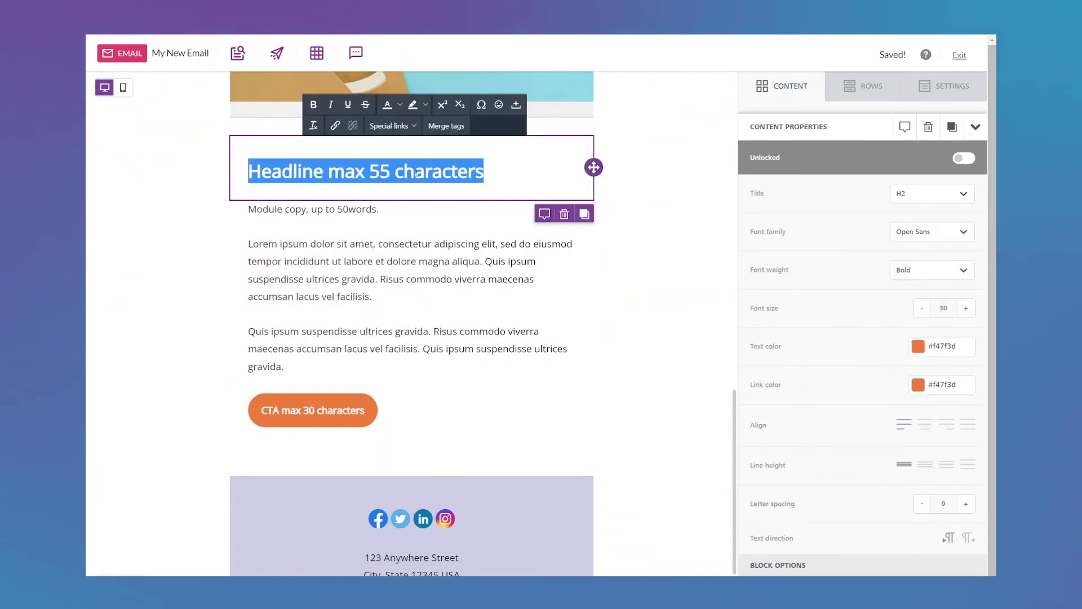
type("Talk to us!")
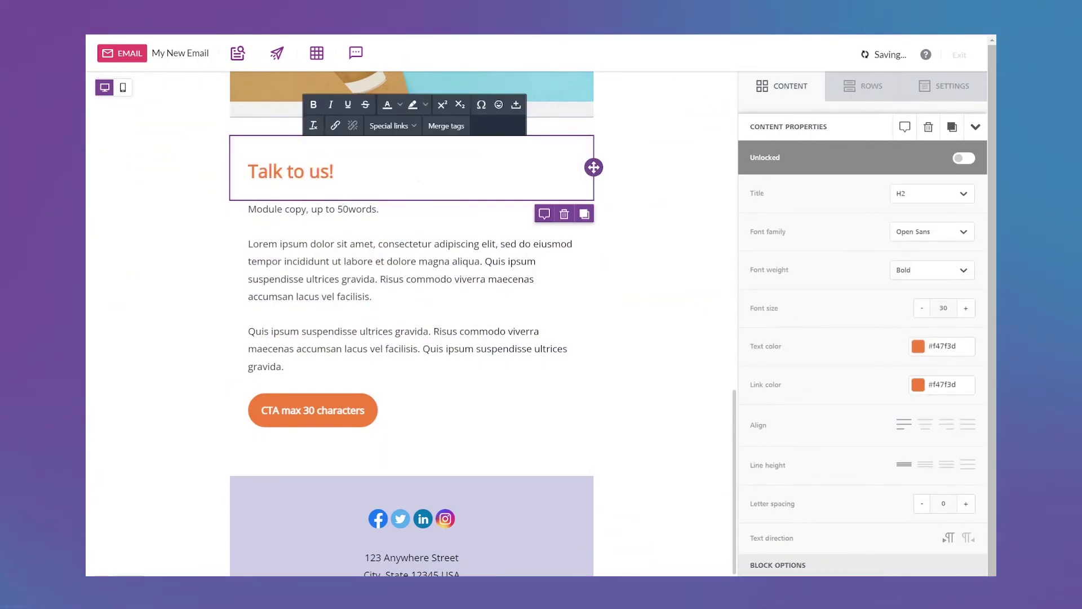
left_click(464, 338)
key("ctrl+a")
type("Got a burning question about email strategy? Want to find out who knows more about state birds or planetary alignments? In need of relationship advice? What do you want to know? Record all your burning questions, and you may be featured on a future bonus episode and win swag from our sponsors!")
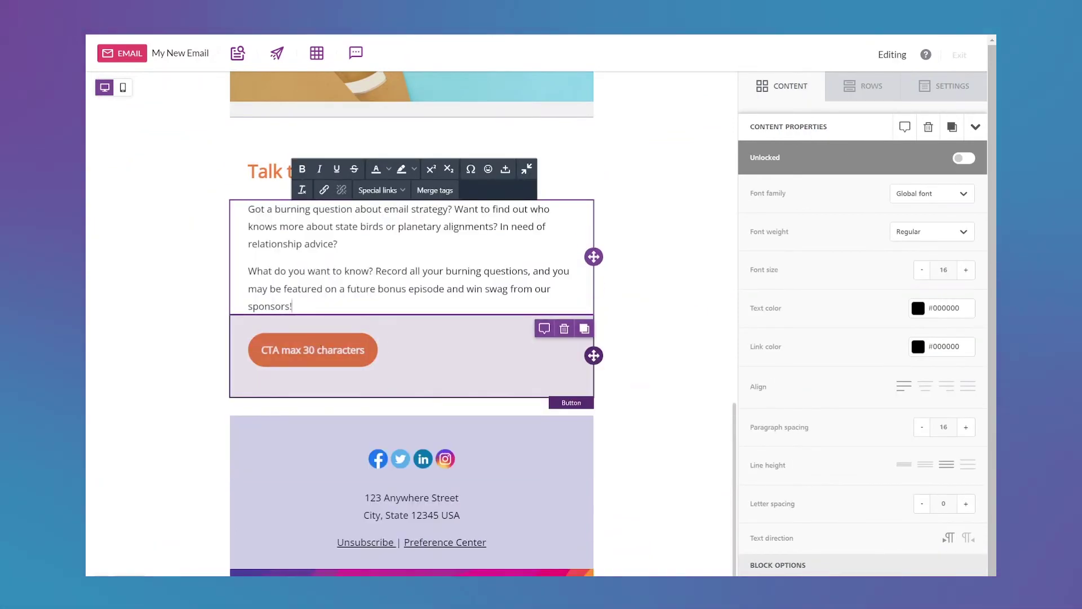
Relabel the call-to-action button 'Record a Message'.
triple_click(313, 350)
type("Record a Message")
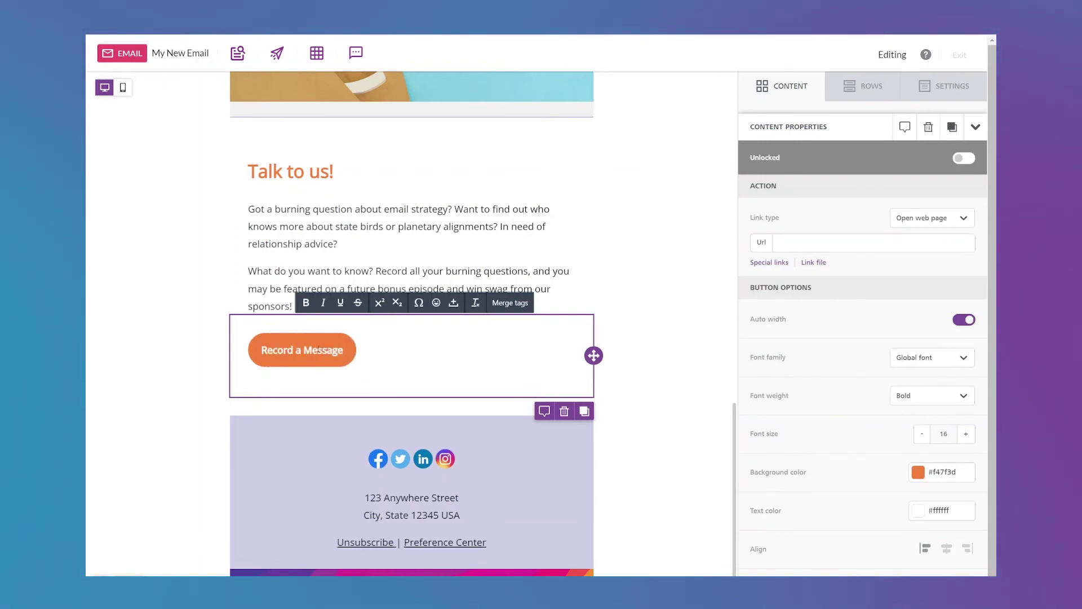
left_click(661, 360)
scroll(640, 358, "up", 10)
scroll(648, 355, "down", 10)
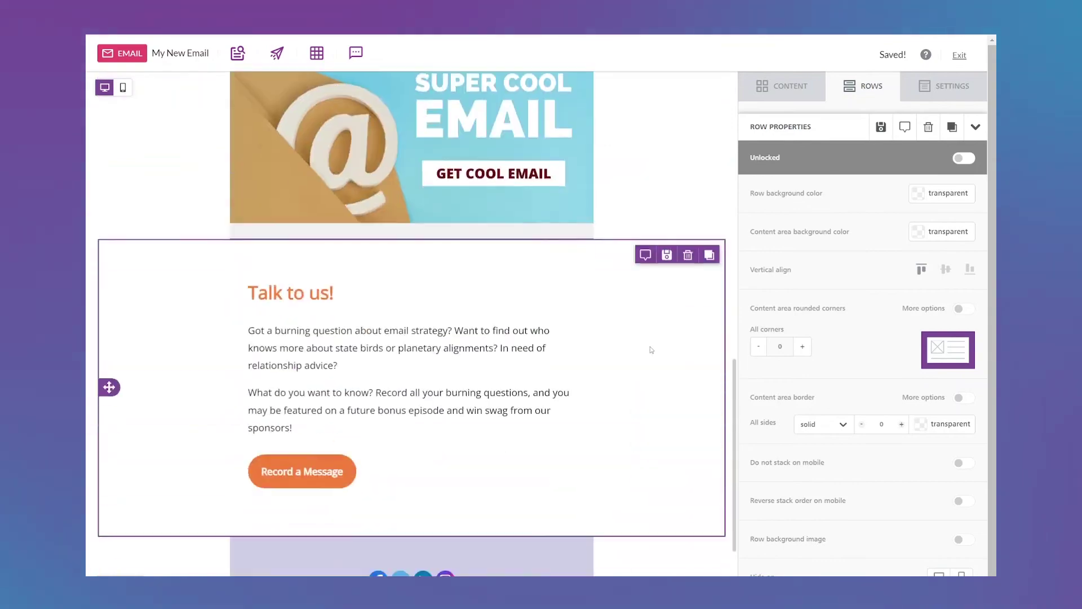
scroll(650, 346, "up", 10)
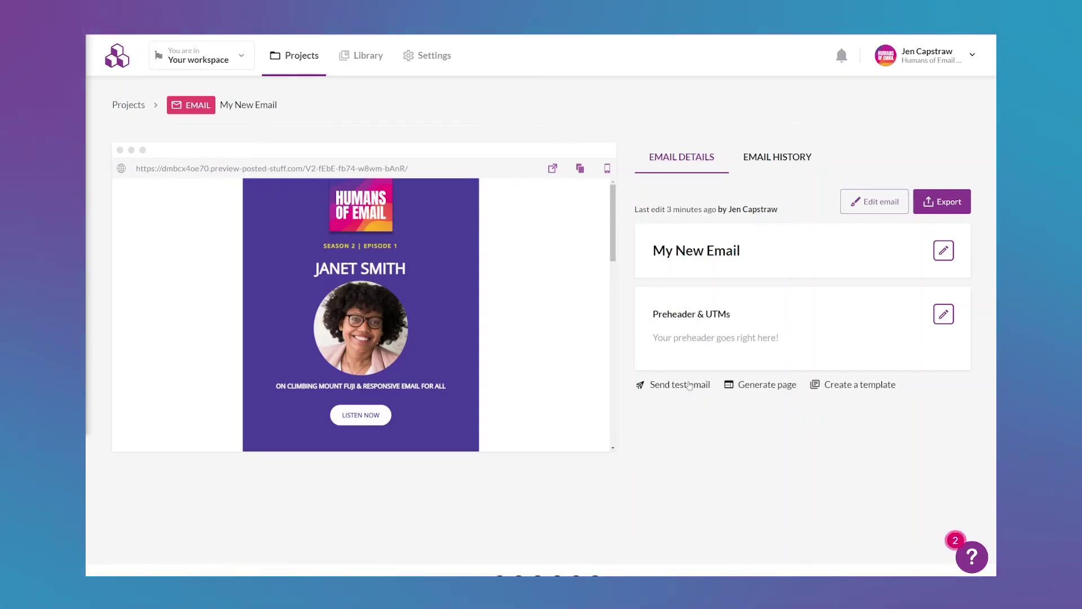
Send a test of the email to the user's own e-mail address.
left_click(681, 389)
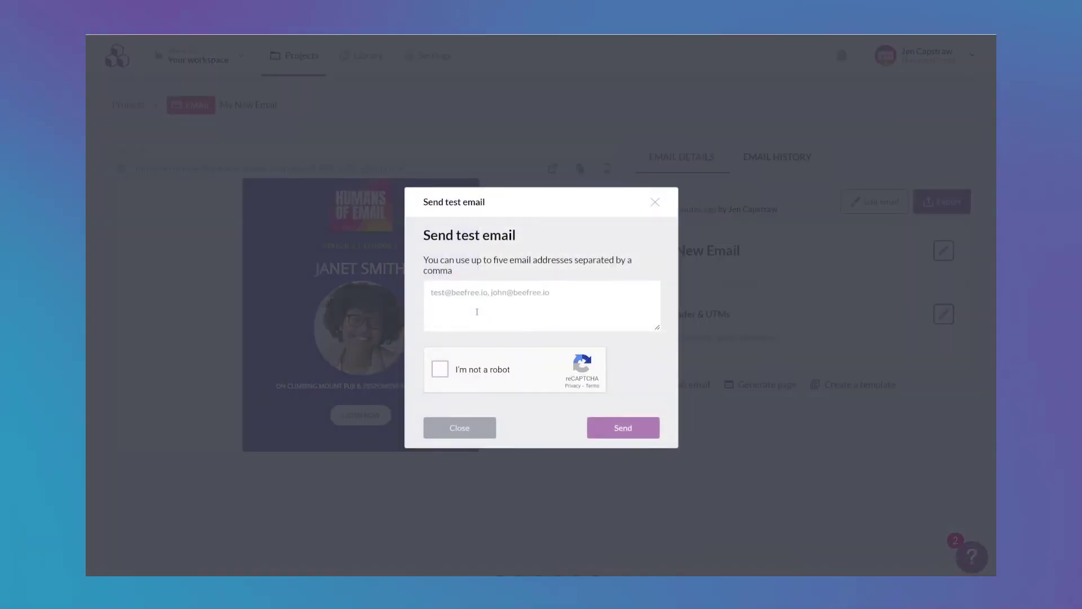
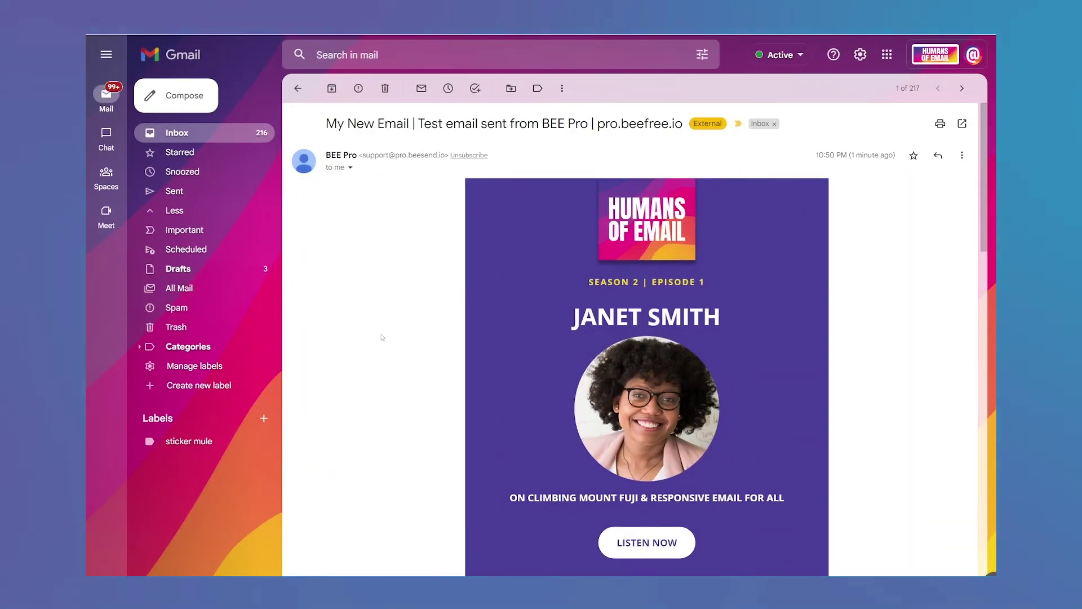
scroll(382, 337, "down", 5)
scroll(382, 337, "down", 6)
scroll(383, 337, "down", 6)
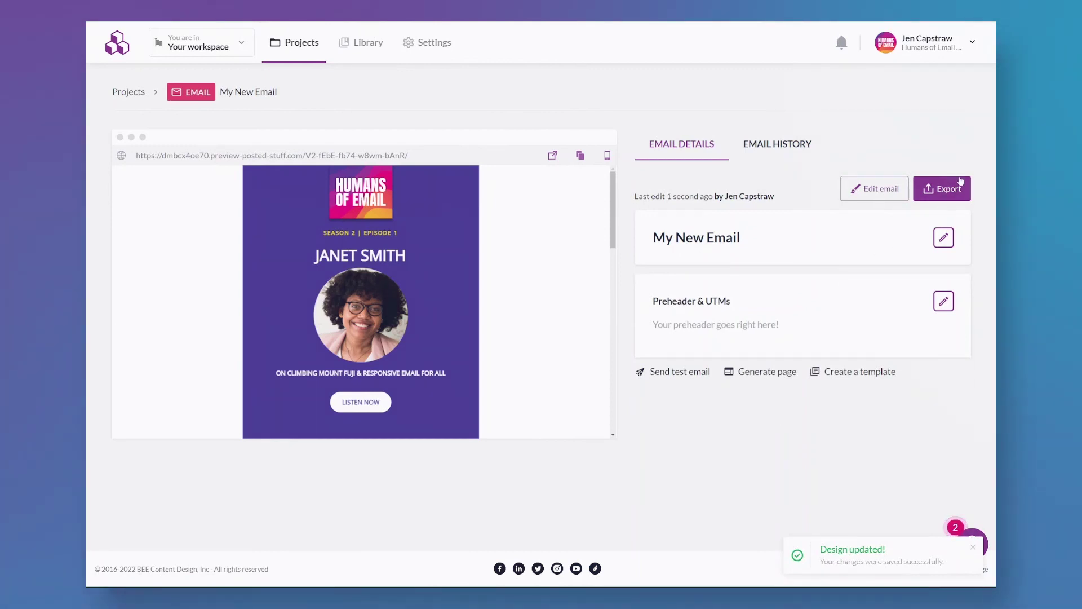
Bring up the export options for My New Email.
left_click(955, 190)
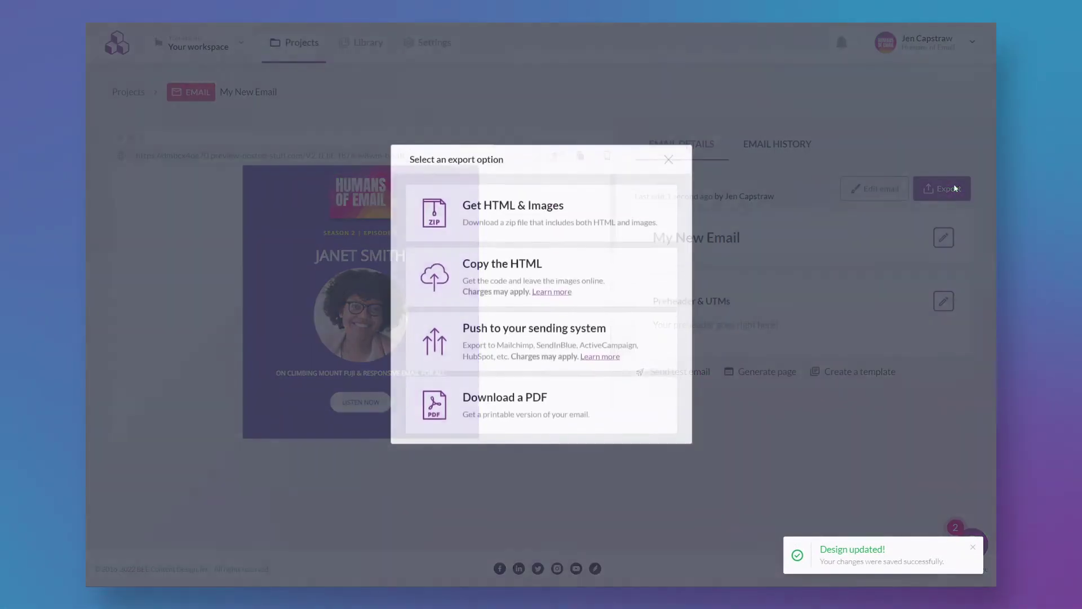